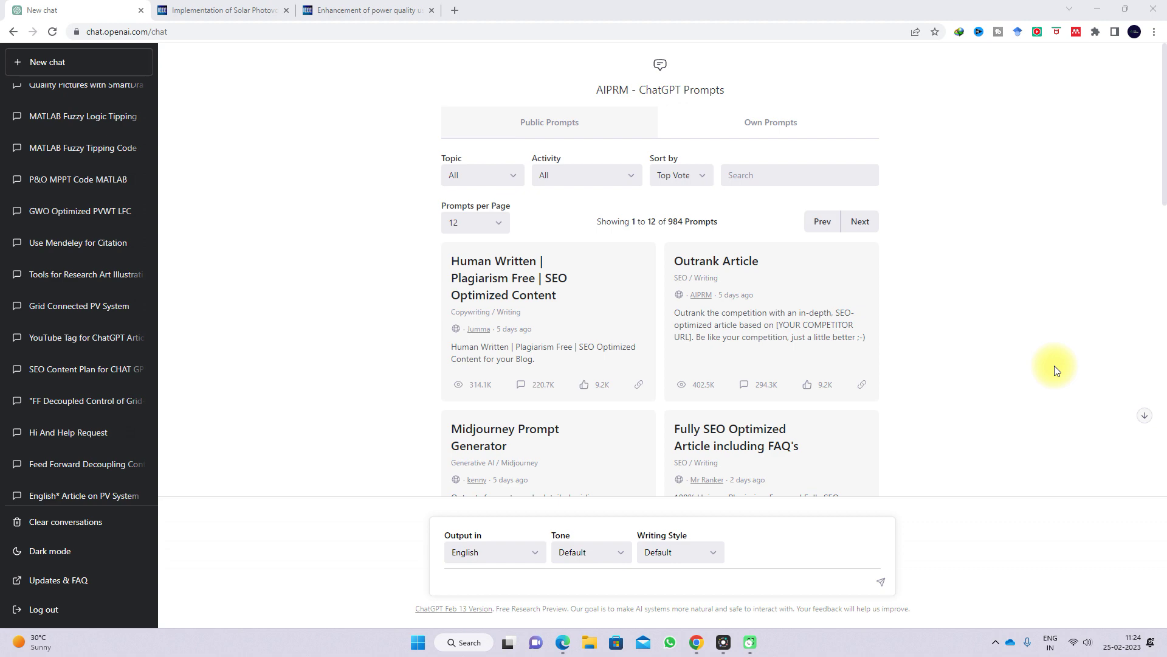
Step: Switch to the IEEE Xplore tab for the solar photovoltaic active filtering paper
click(256, 10)
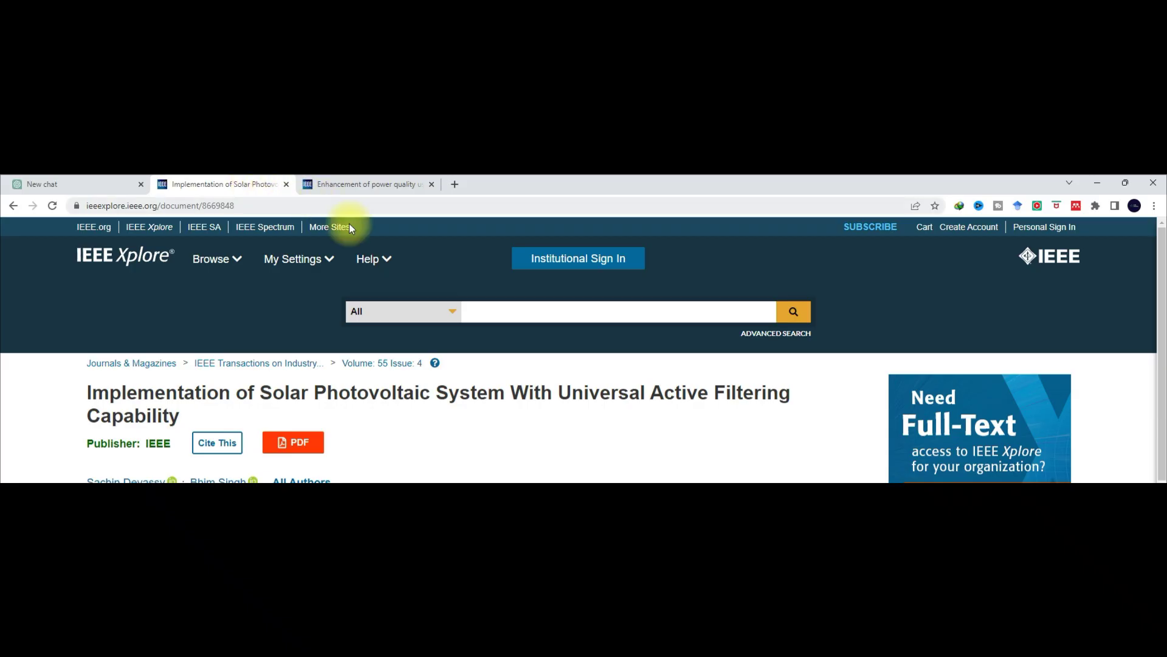
Step: Compare the UPQC and solar PV paper pages, then copy the solar PV paper's URL
click(347, 185)
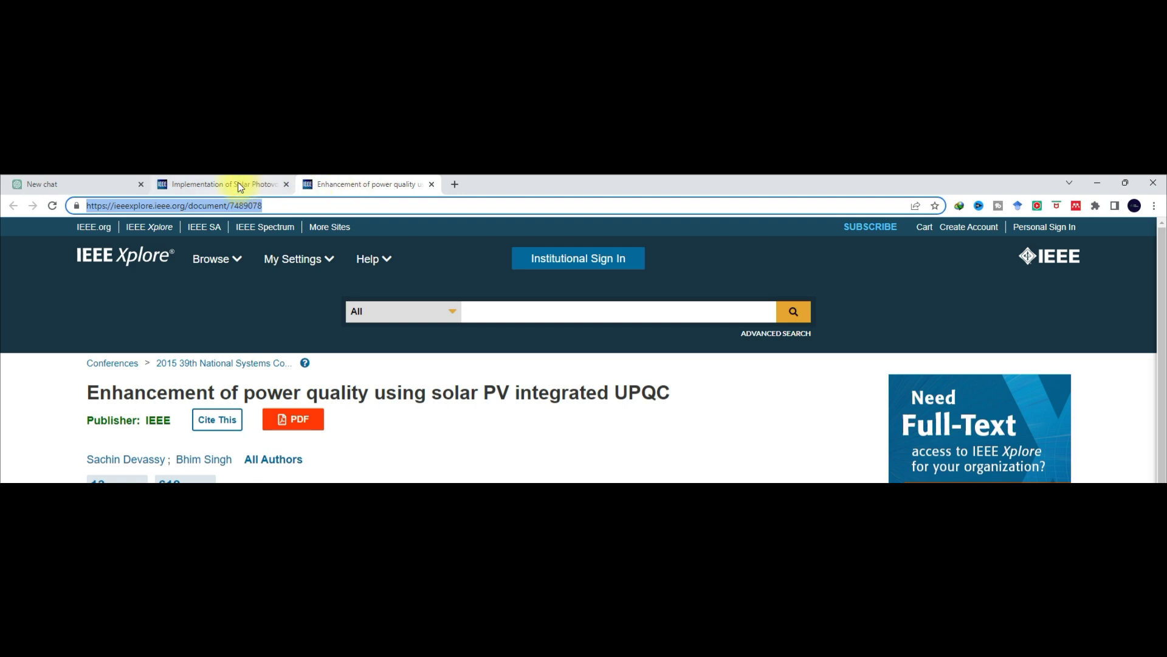
click(237, 182)
click(345, 187)
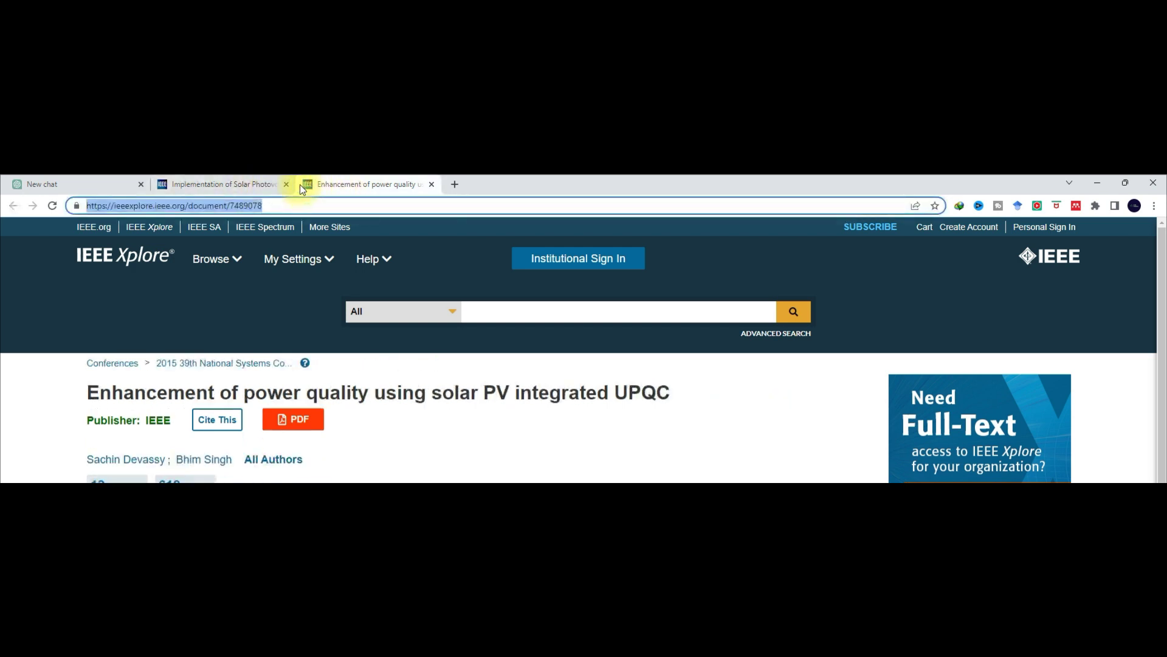
click(216, 180)
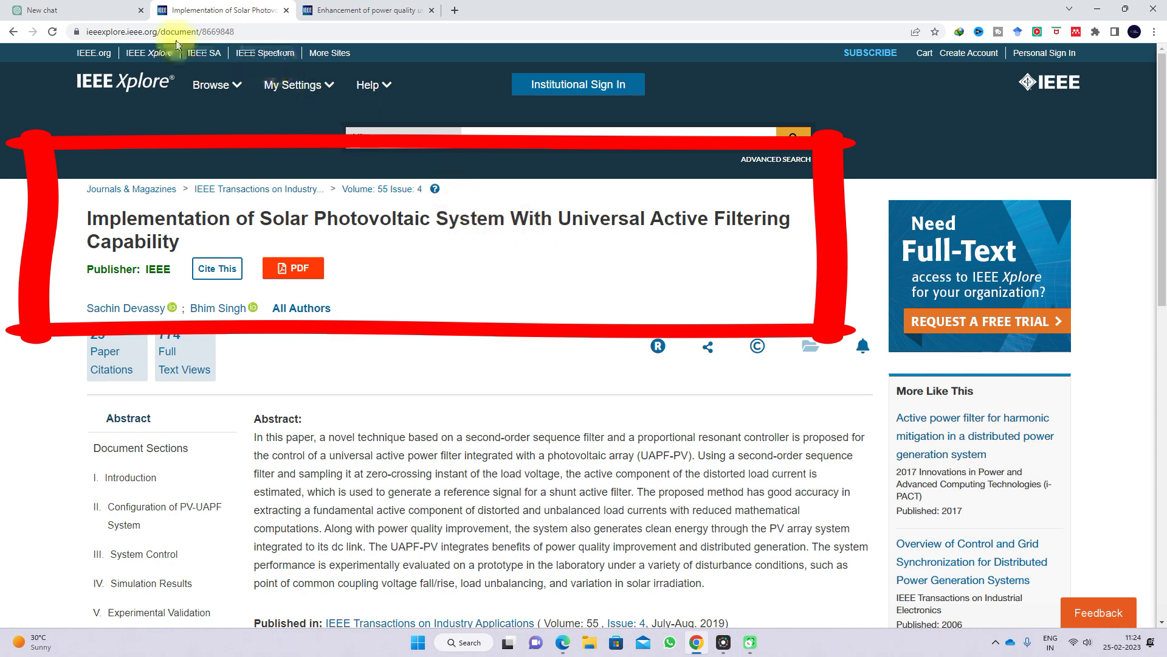
click(242, 34)
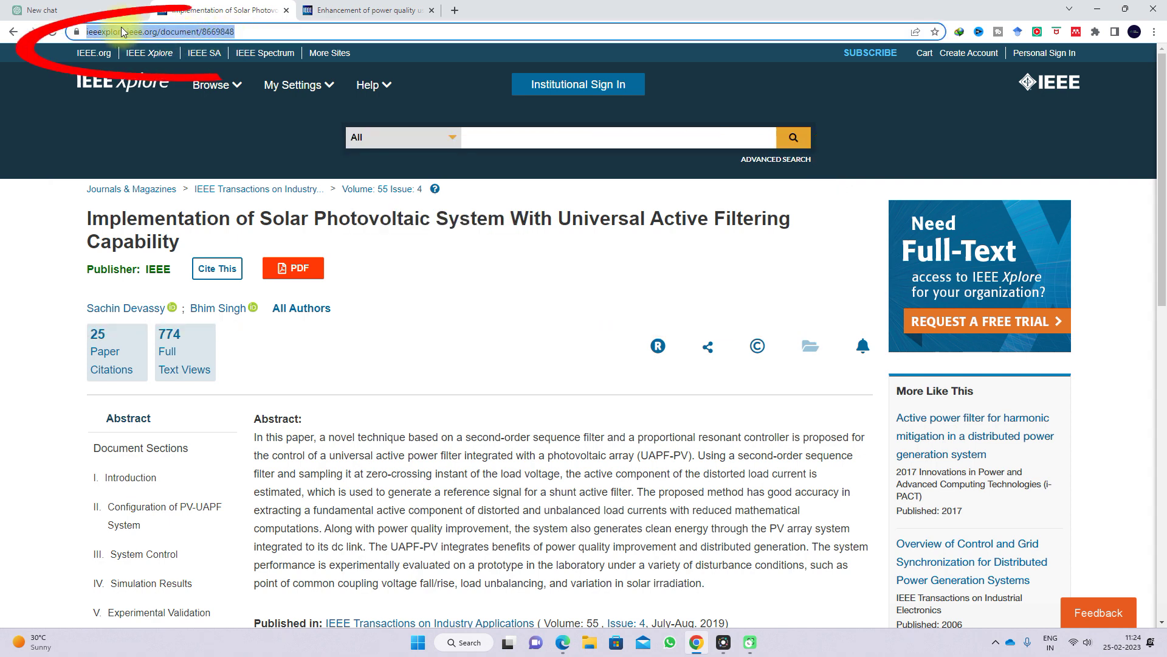
click(55, 10)
Step: Paste and send the solar PV paper's IEEE Xplore link to ChatGPT
click(467, 582)
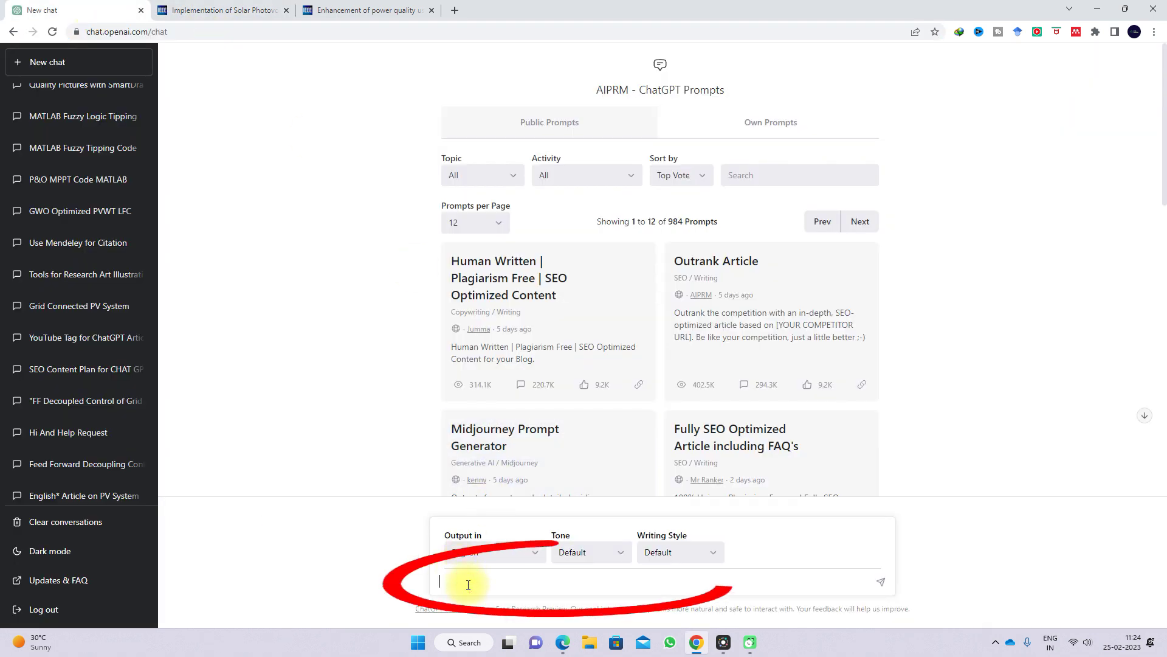
text(https://ieeexplore.ieee.org/document/8669848)
key(Return)
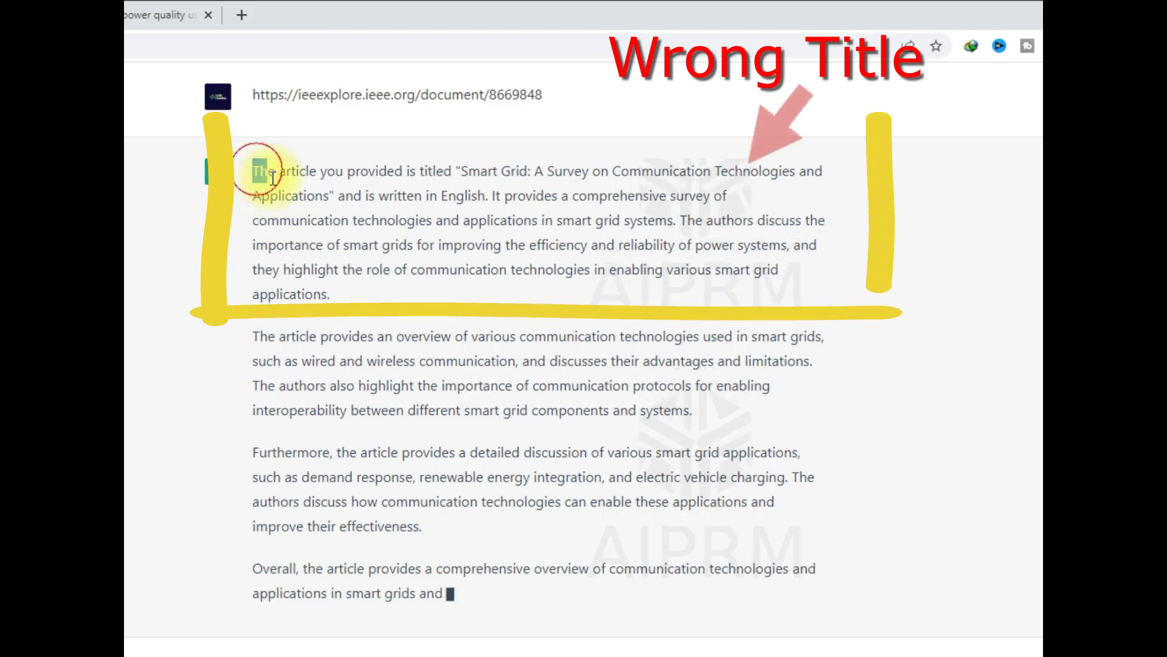
Step: Highlight the wrong smart grid survey title and summary, then check the real IEEE page
drag(463, 118, 518, 143)
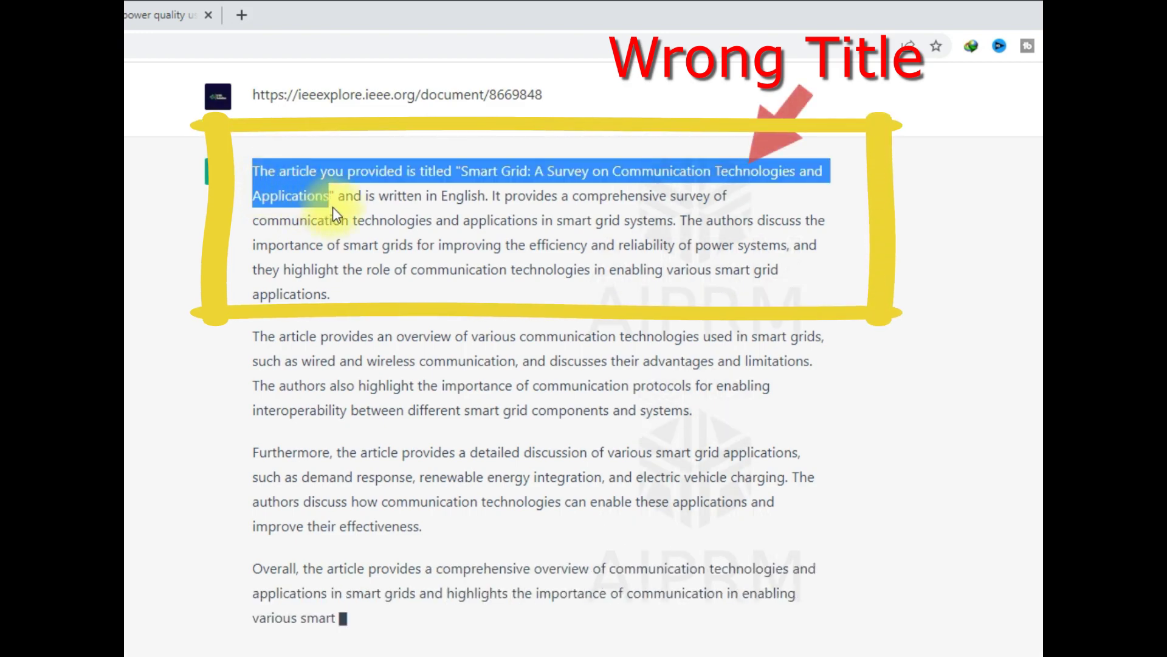
drag(333, 208, 339, 208)
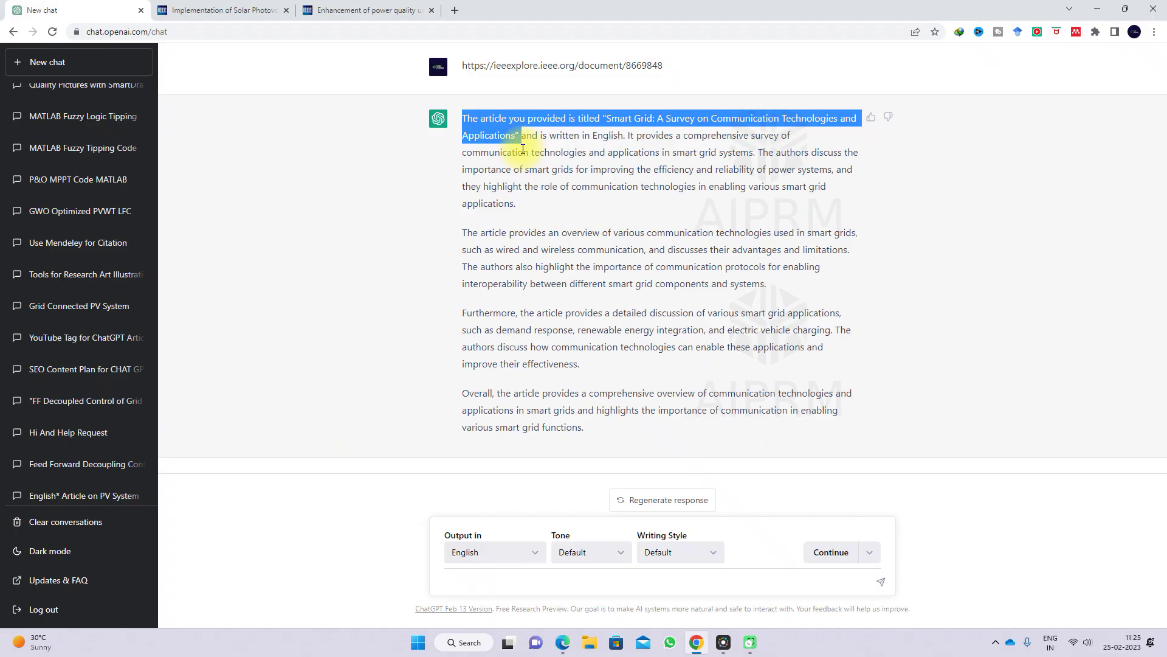
click(523, 149)
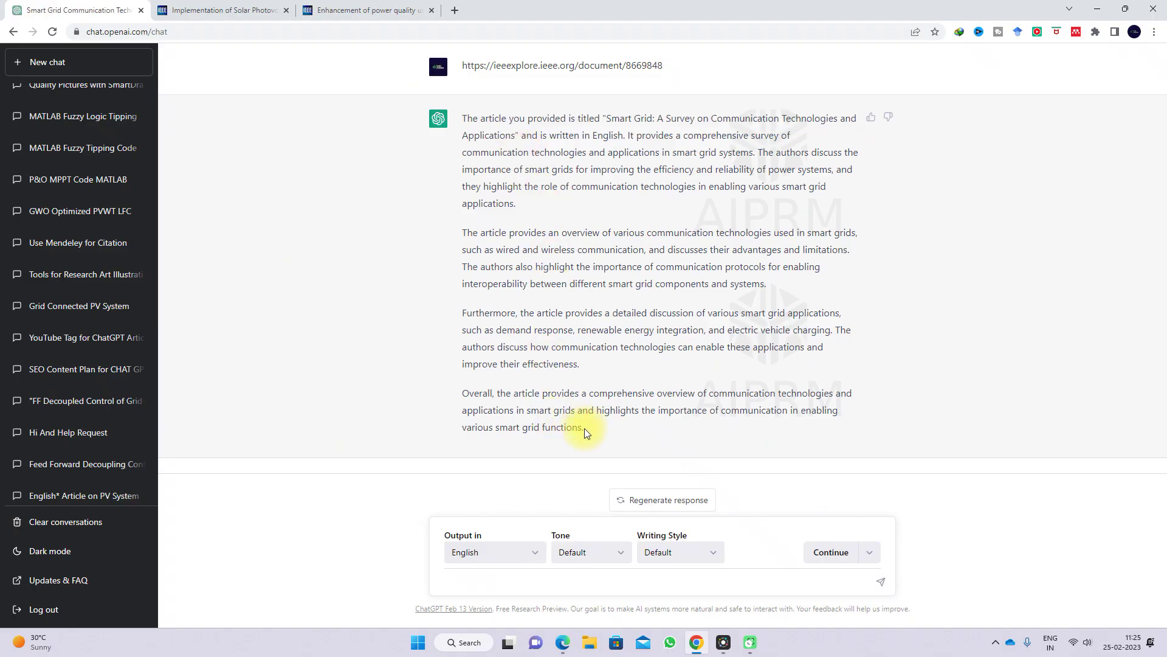
drag(585, 429, 463, 117)
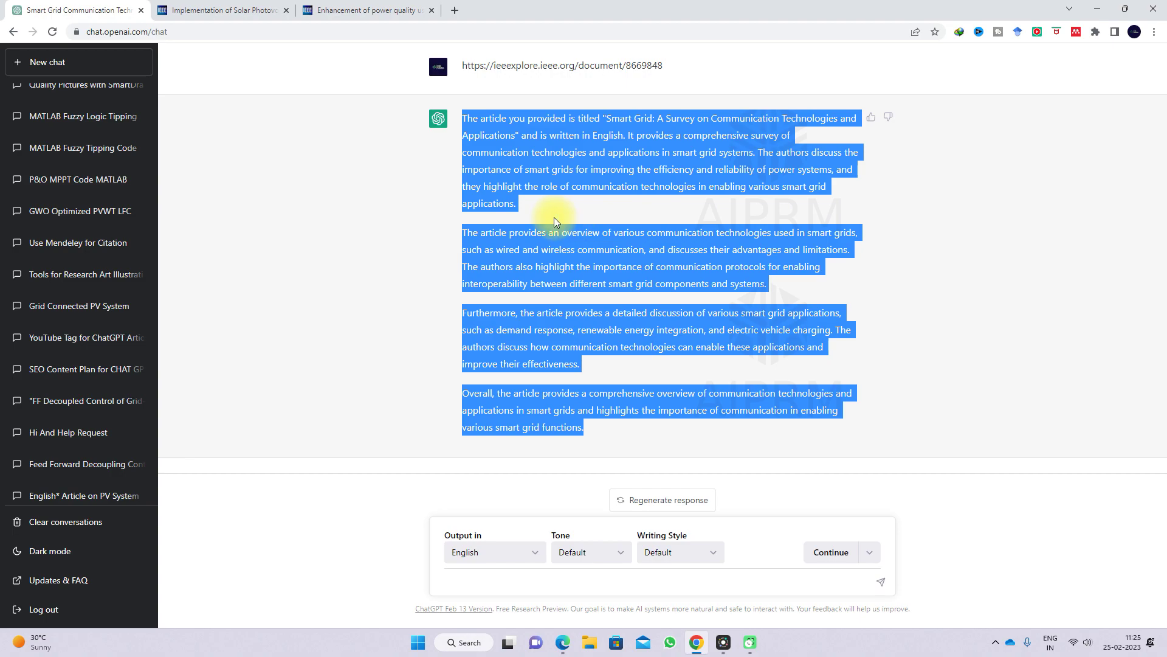
click(223, 10)
scroll(651, 304, down, 1)
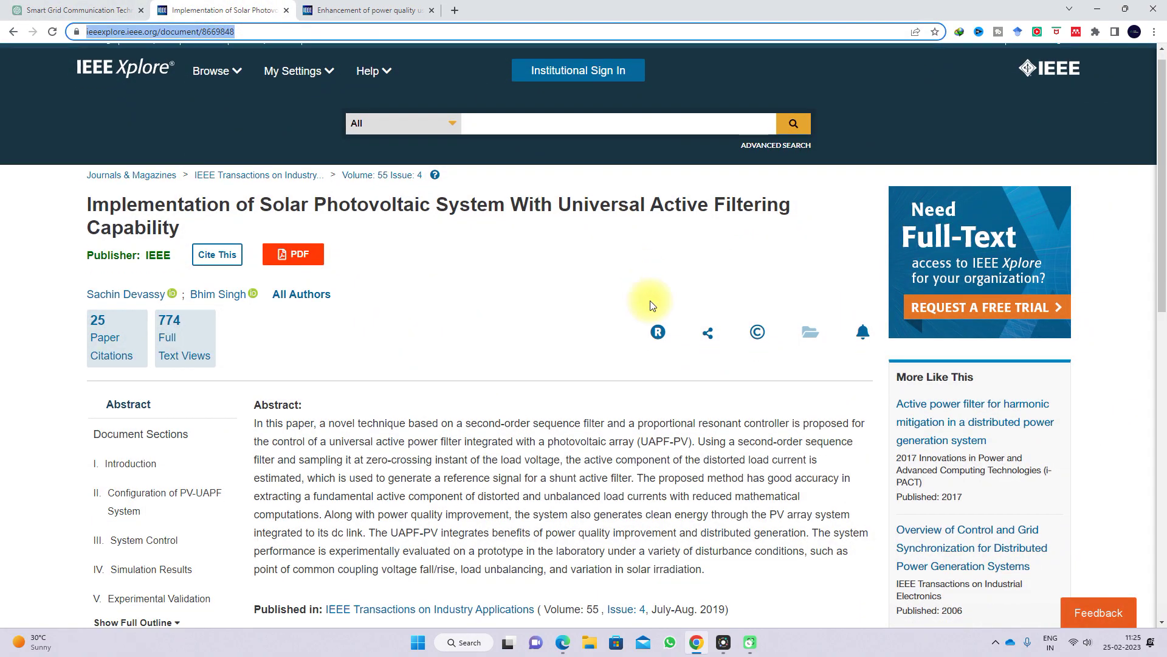
scroll(650, 302, down, 5)
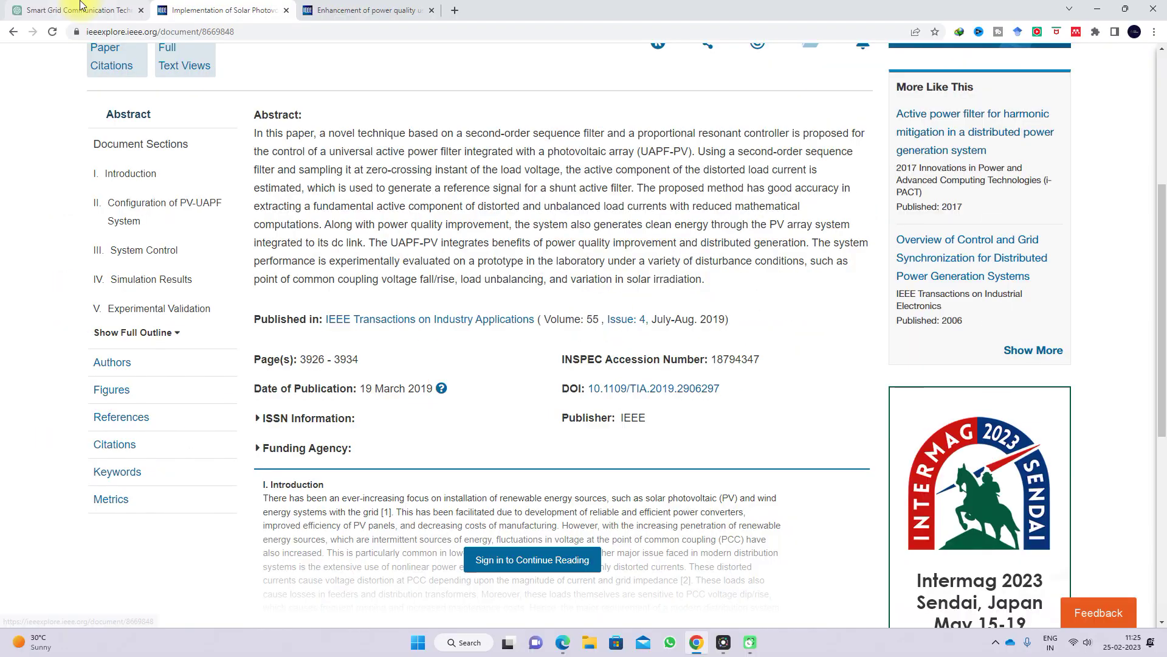
click(78, 10)
Step: Send the paper's DOI link to ChatGPT and compare its answer with the IEEE page
click(494, 574)
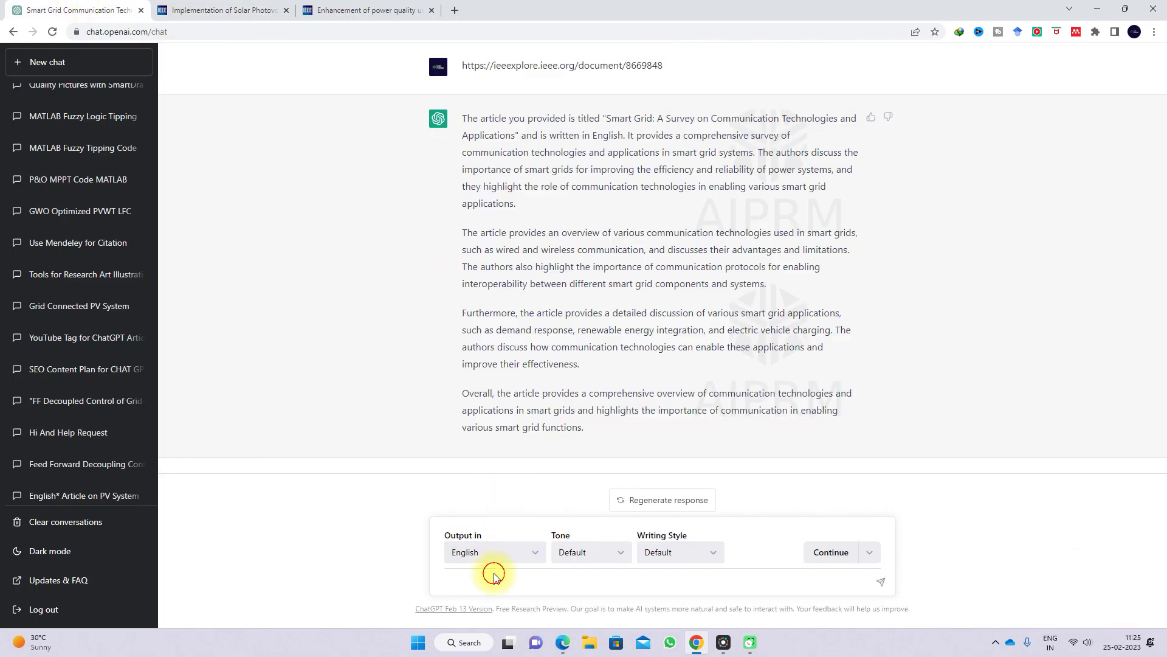
text(https://doi.org/10.1109/TIA.2019.2906297)
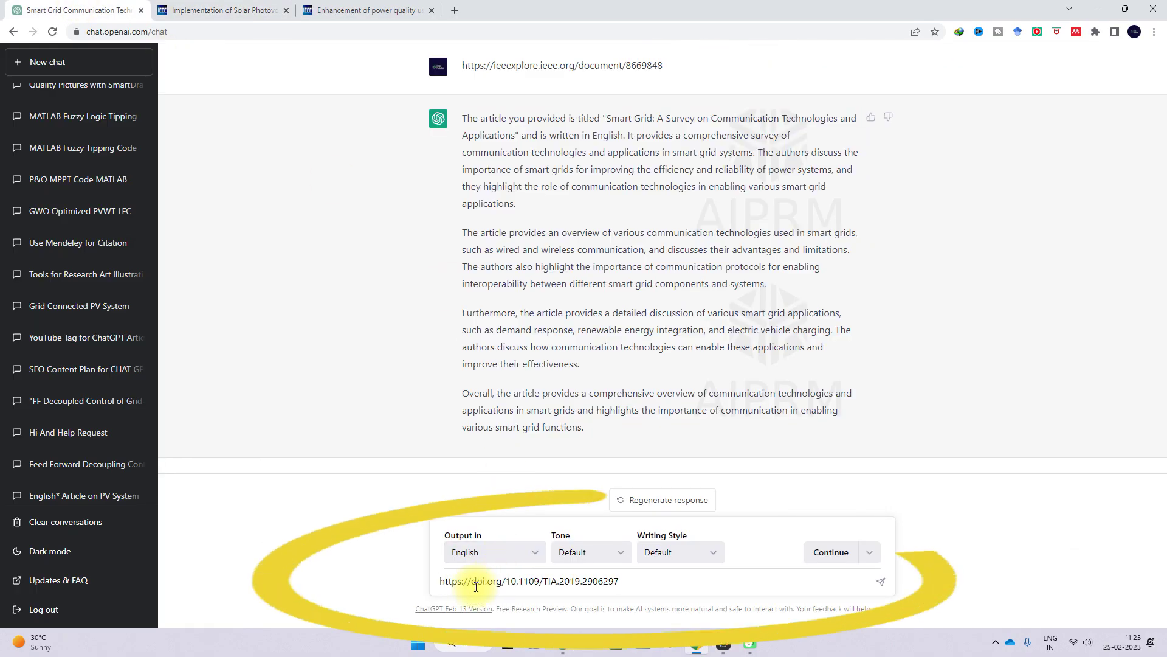
key(Return)
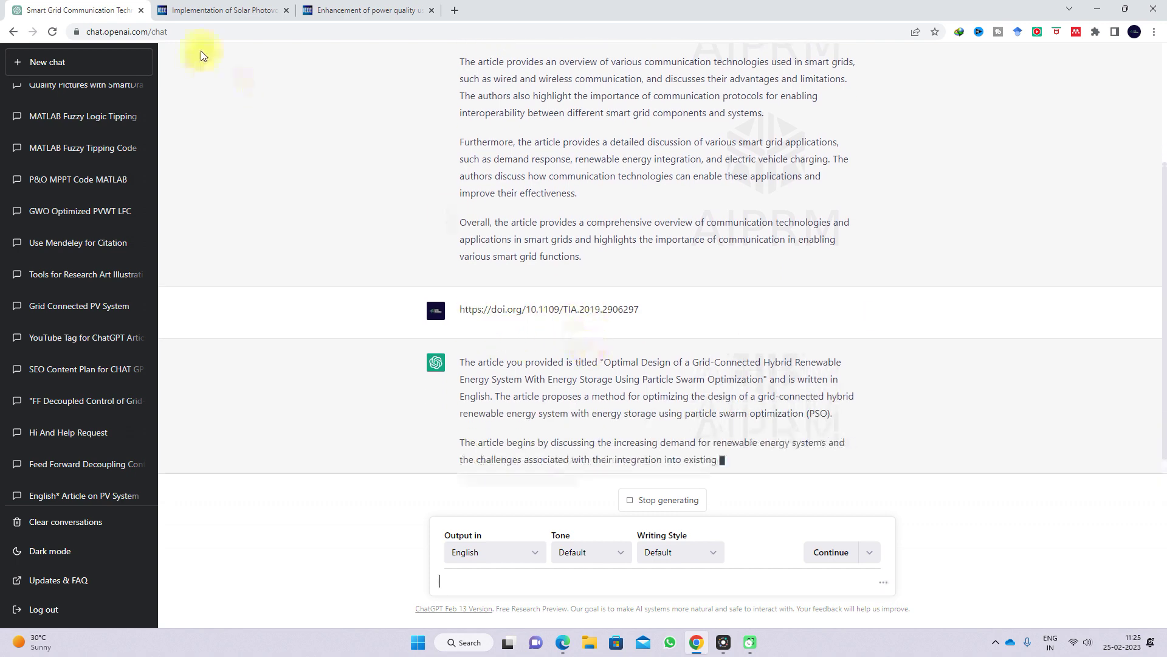
click(224, 11)
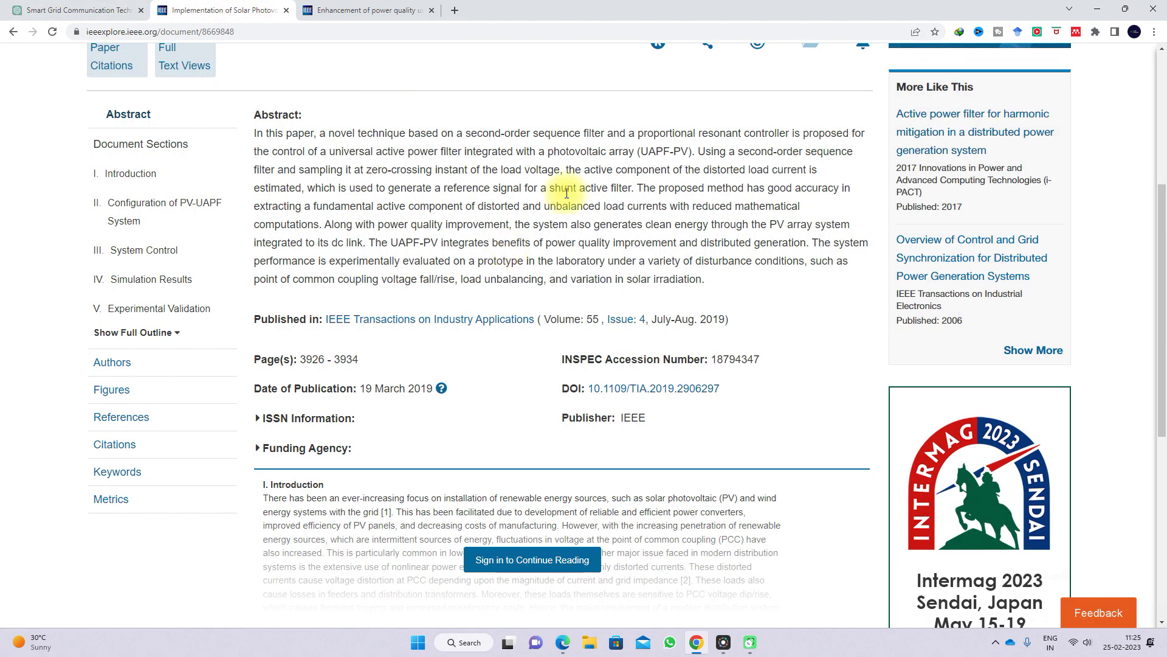
click(79, 10)
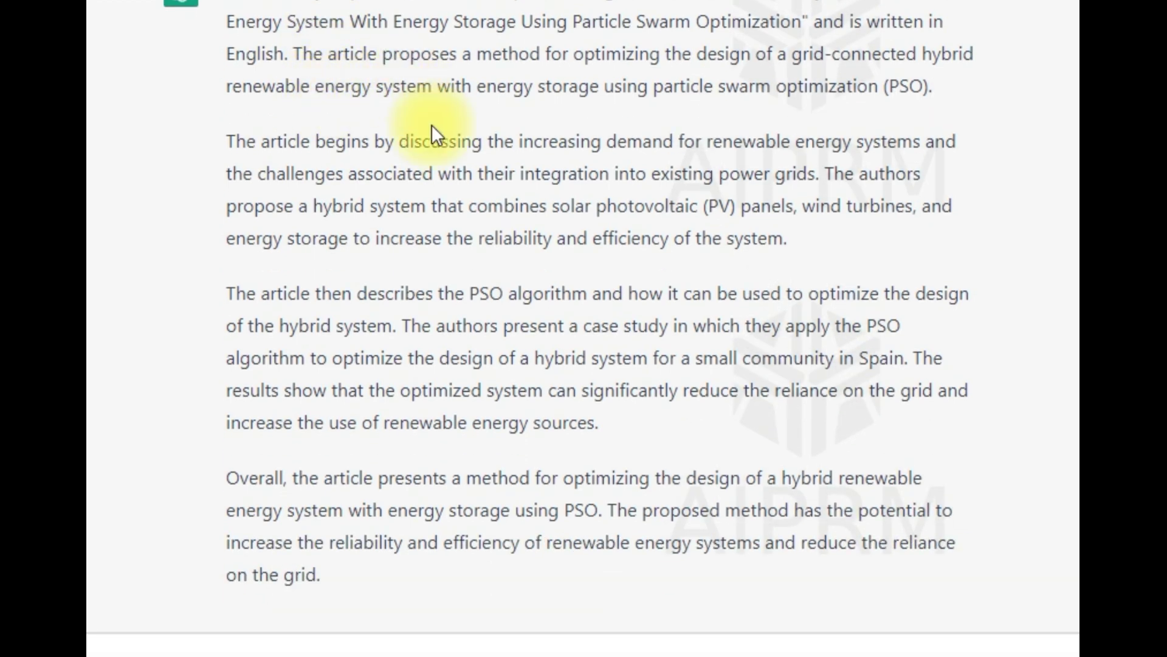
scroll(432, 125, up, 2)
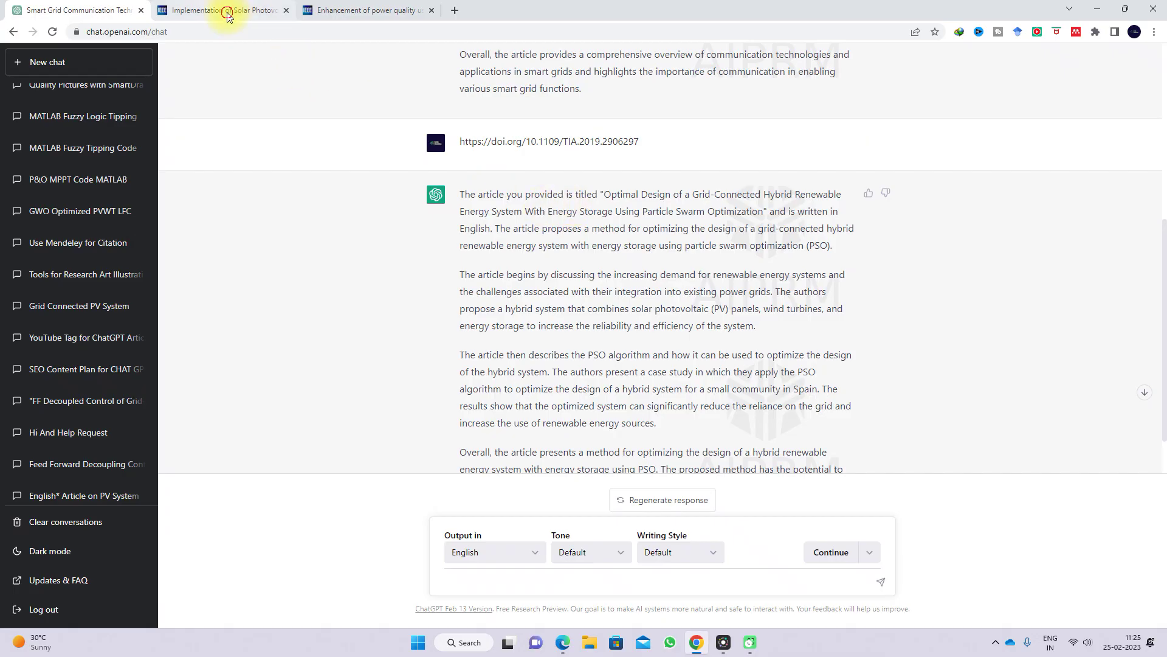
Step: Copy the paper's real title from IEEE Xplore into ChatGPT's prompt box
click(228, 10)
scroll(306, 248, up, 5)
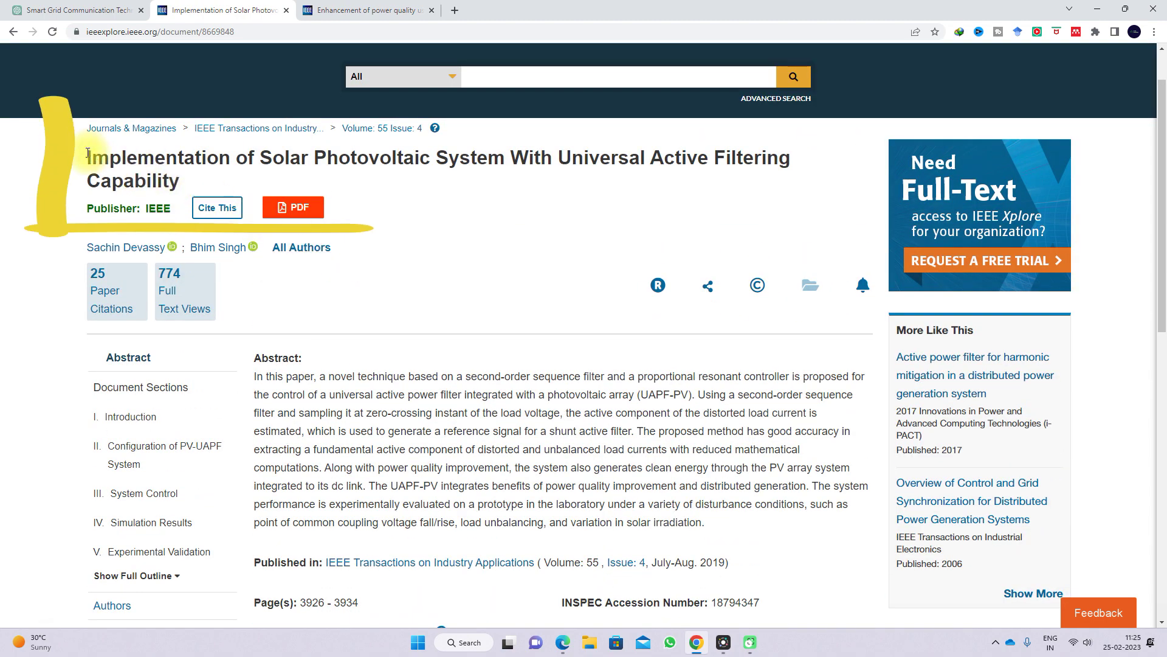
drag(88, 157, 200, 187)
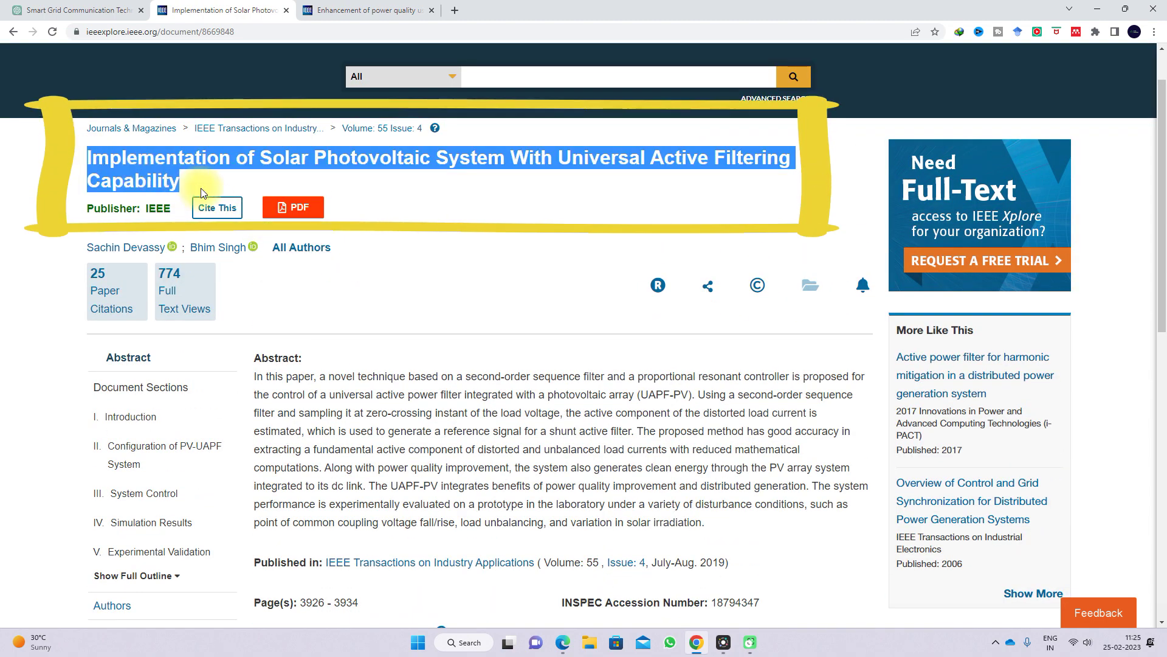
key(ctrl+c)
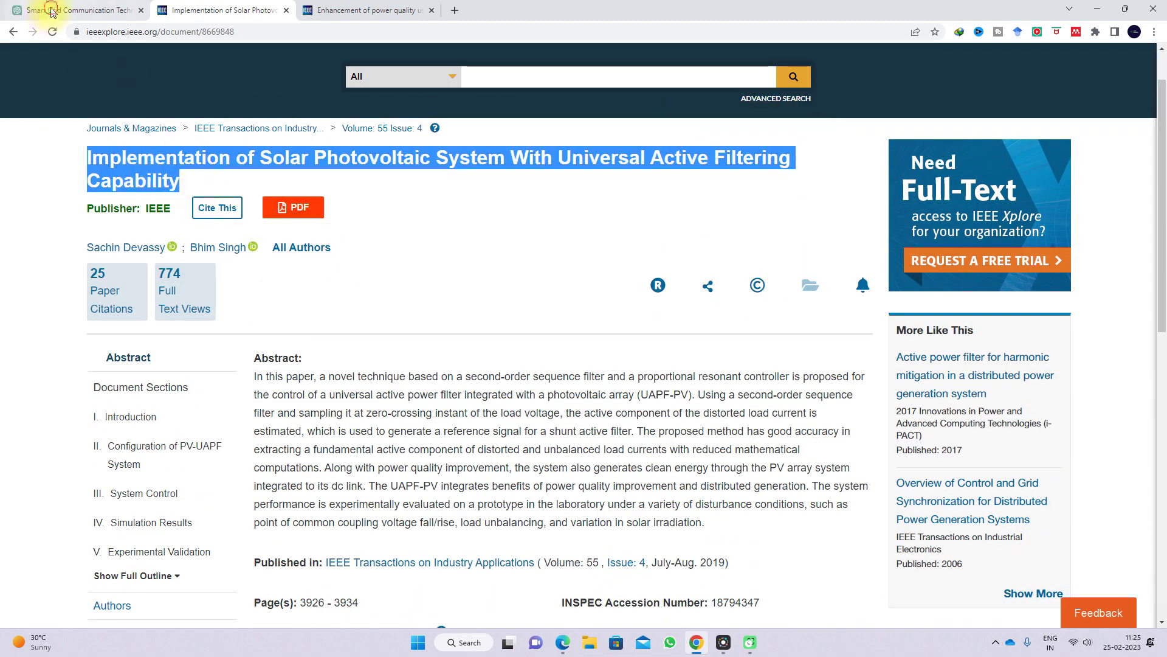
click(55, 9)
click(499, 581)
Step: Send 'summarize the paper' followed by the pasted solar PV active filtering paper title
key(ctrl+v)
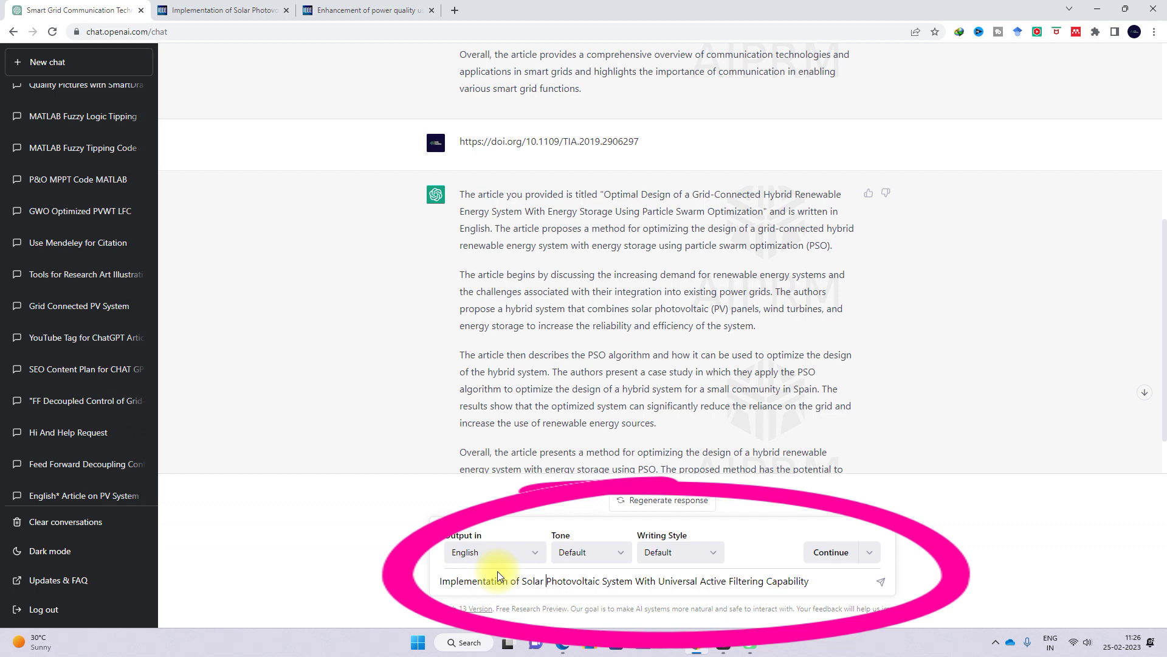
text(s)
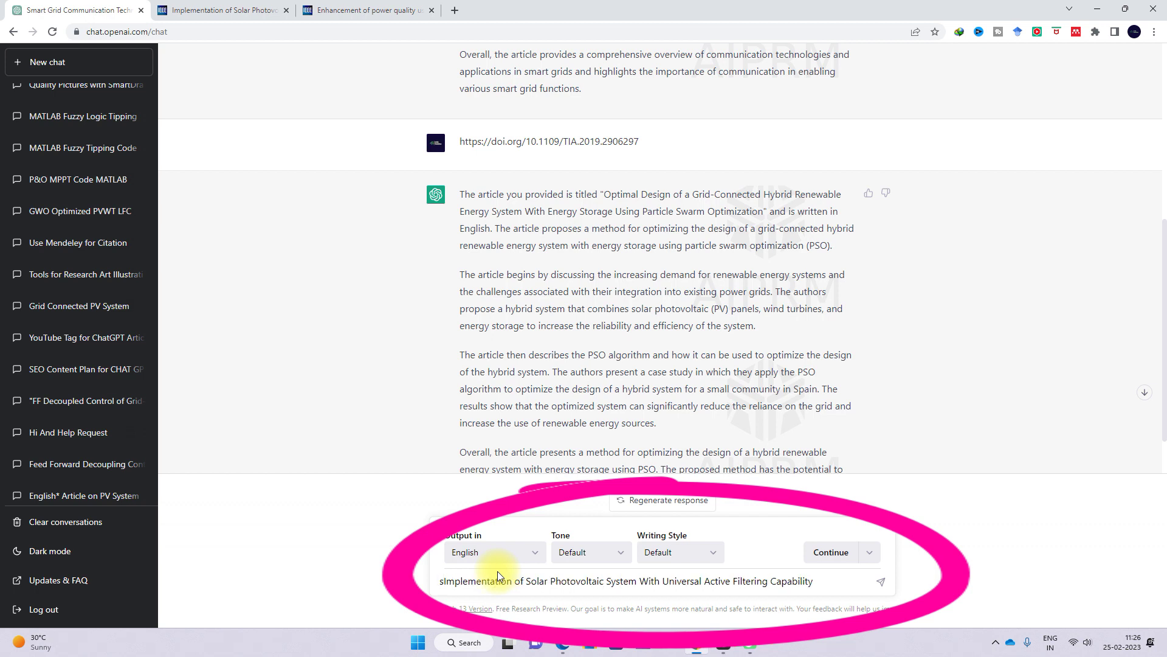
text(ummar)
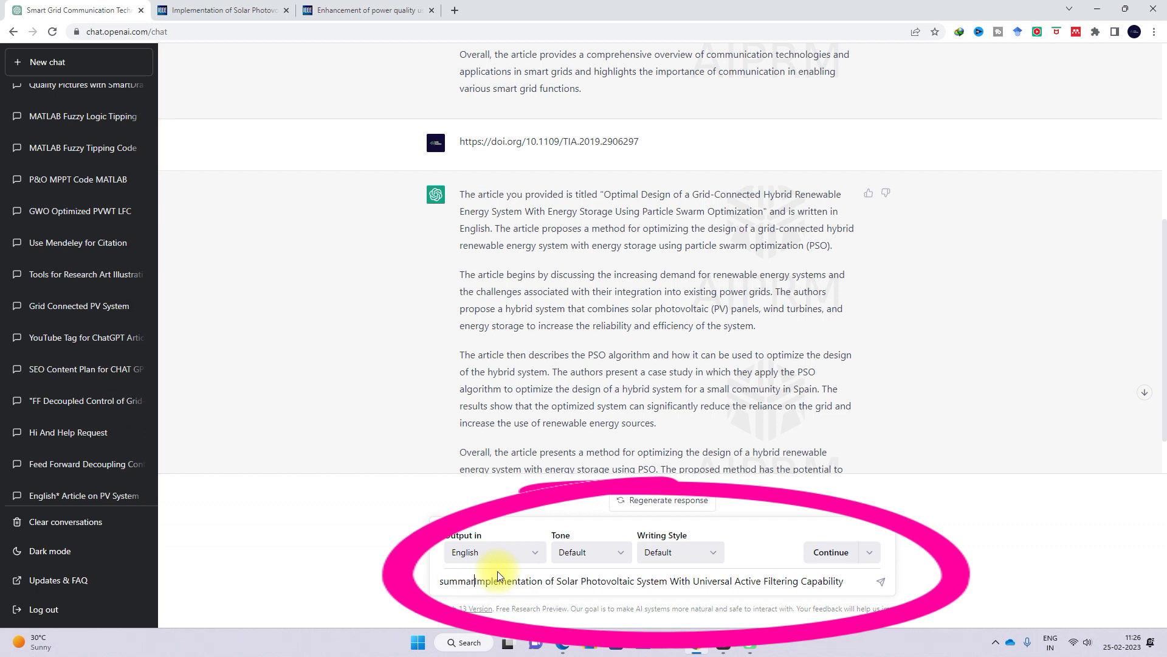
text(ize the pape)
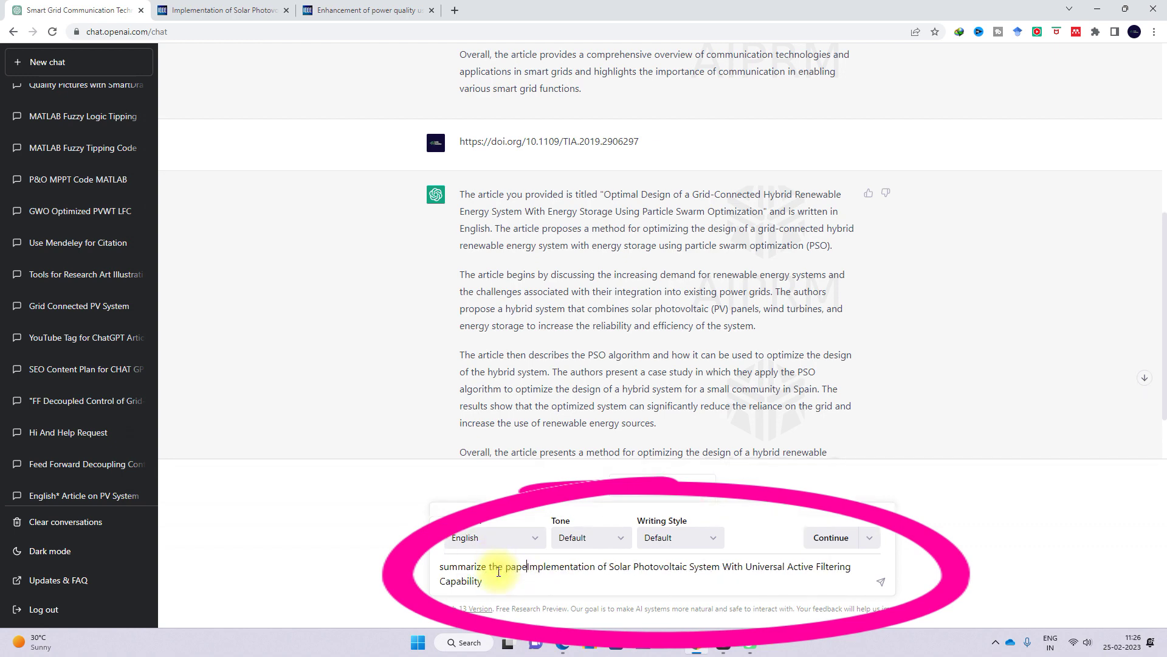
text(r)
key(Return)
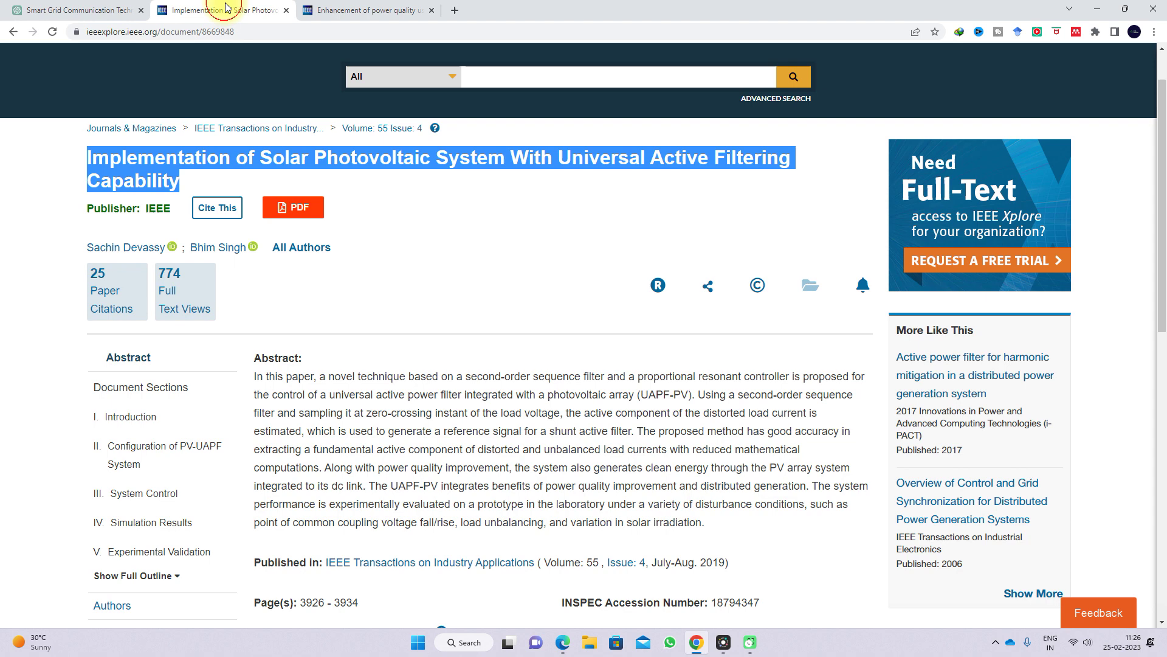
Step: Open the paper's IEEE Xplore page and view its All Authors section
click(224, 10)
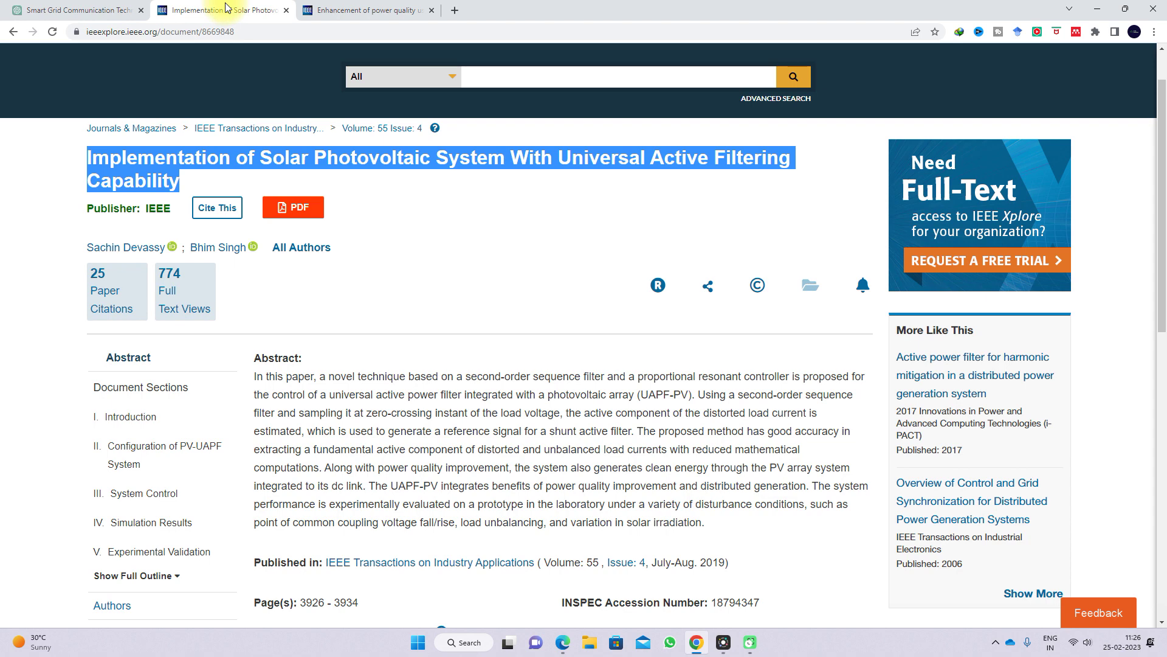
click(118, 10)
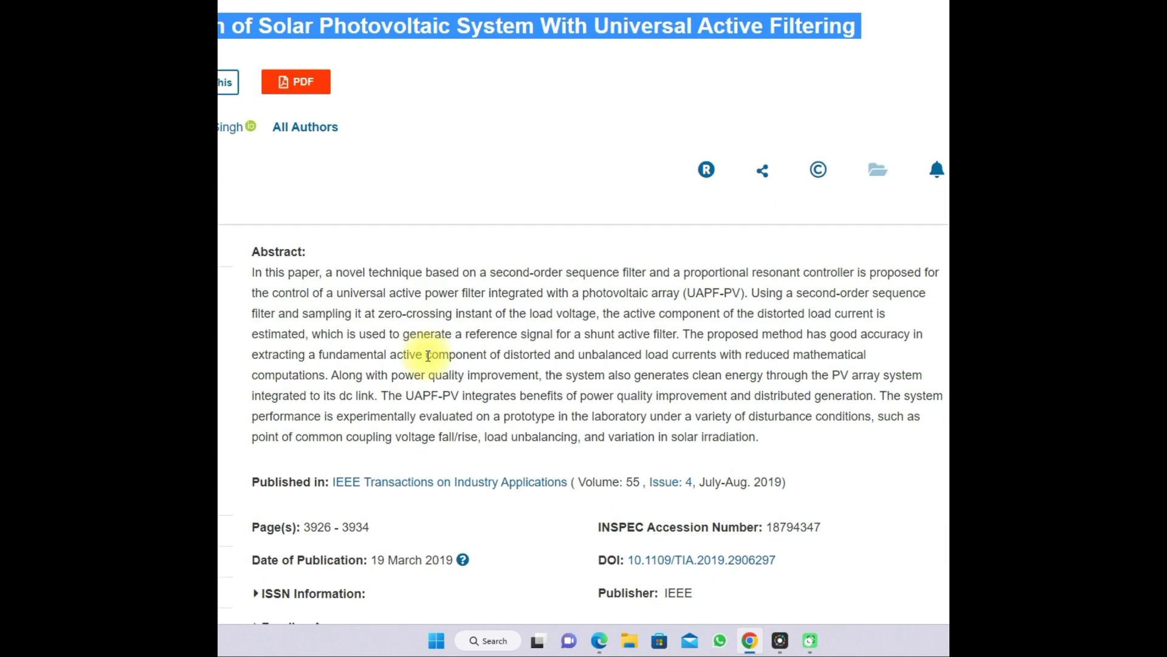
click(308, 127)
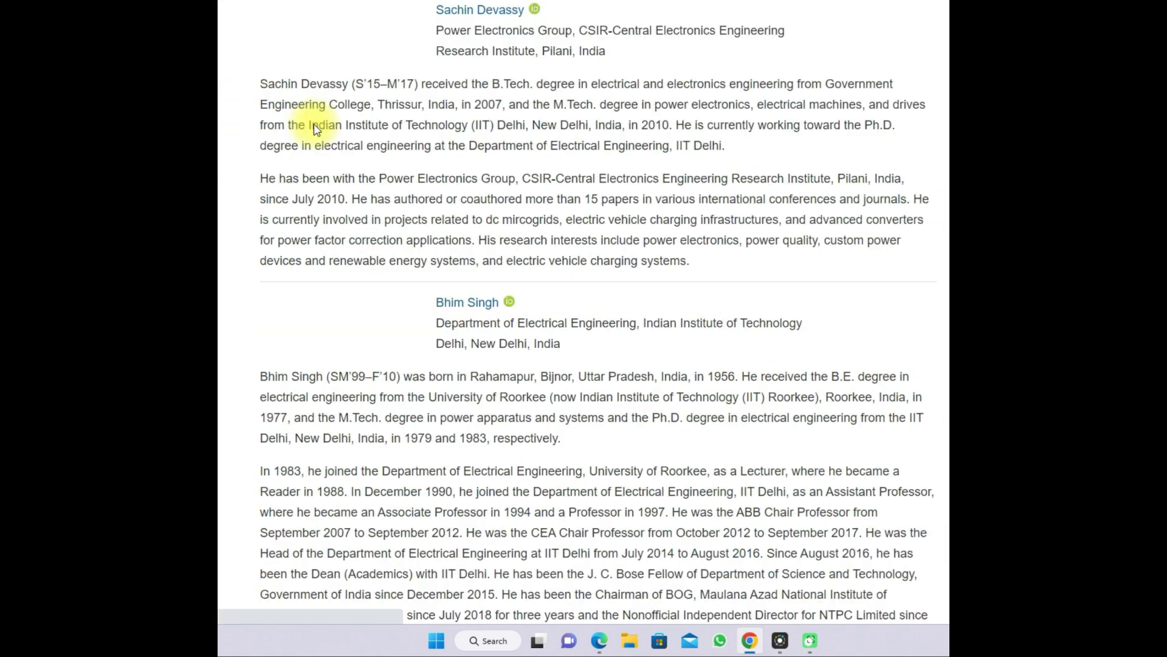
scroll(486, 278, up, 2)
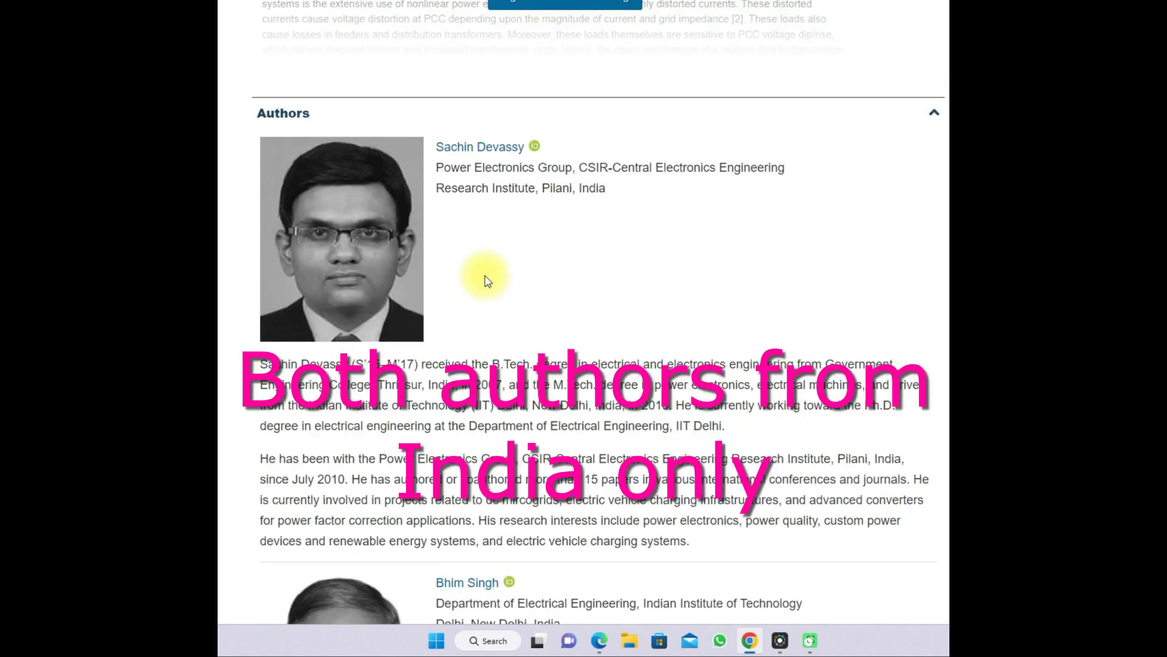
scroll(485, 278, down, 3)
scroll(486, 278, up, 3)
scroll(486, 279, up, 1)
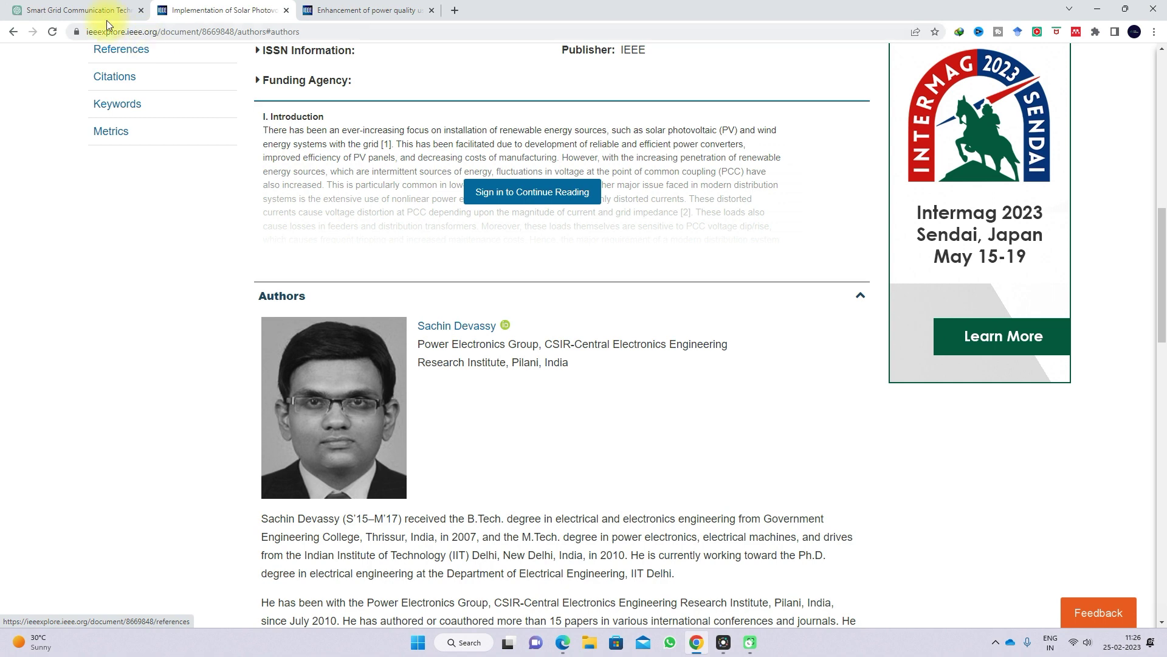
Step: Highlight the invented 10 kW Malaysia case-study claim and the whole title-based summary
click(13, 31)
click(77, 10)
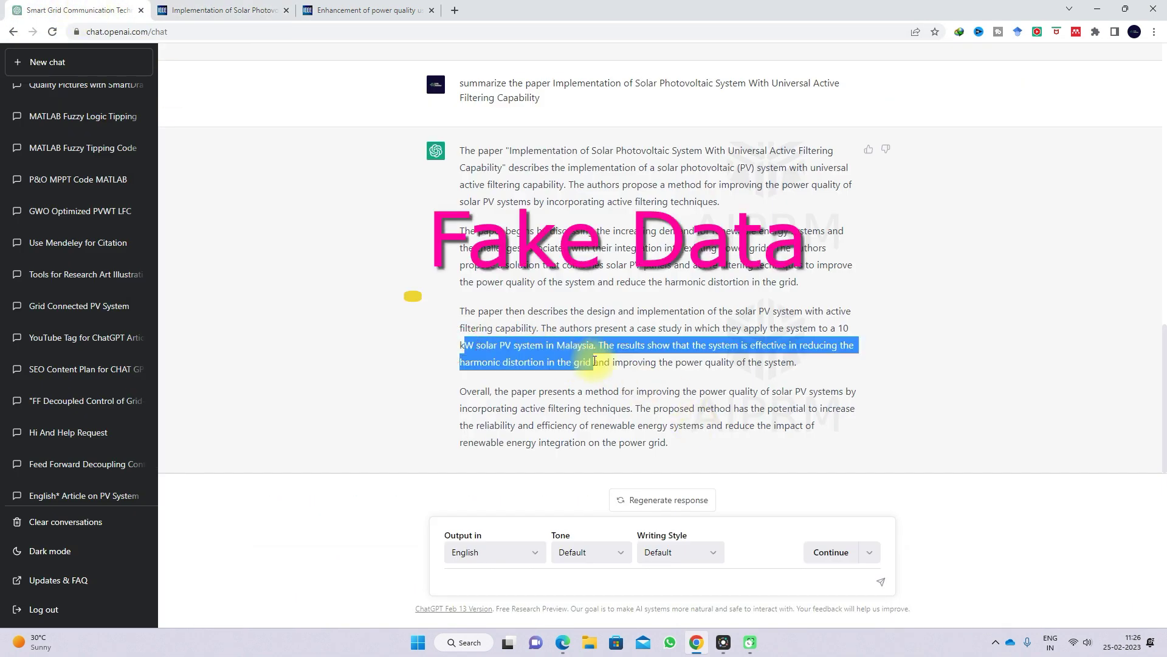
drag(462, 345, 605, 348)
click(602, 347)
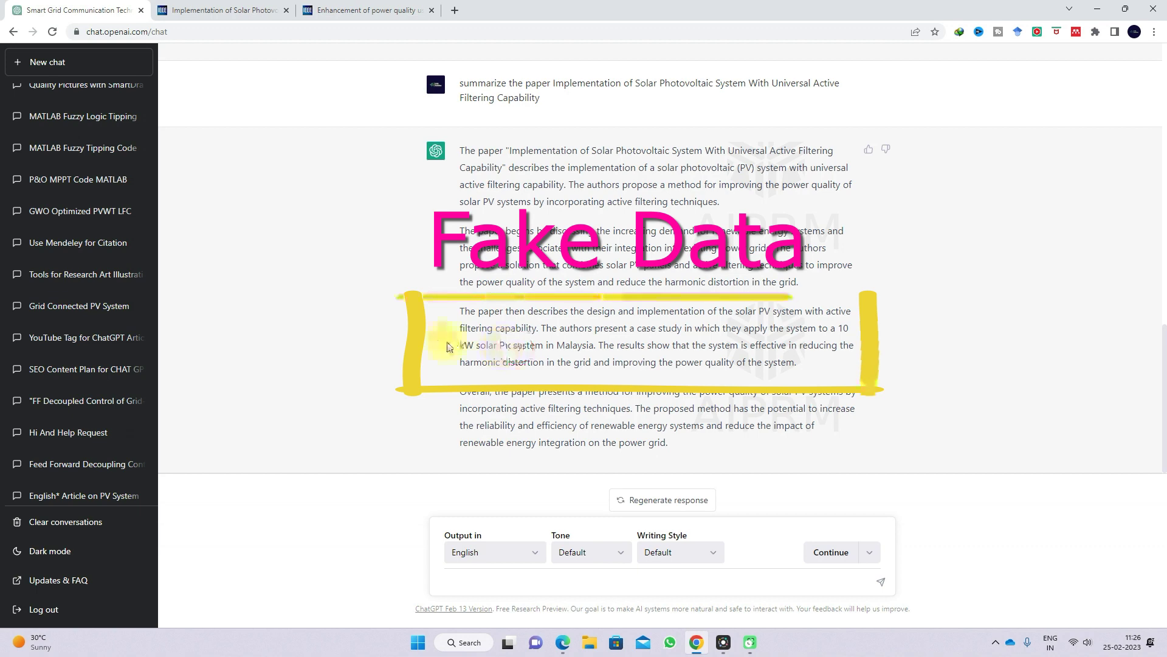
drag(459, 149, 599, 344)
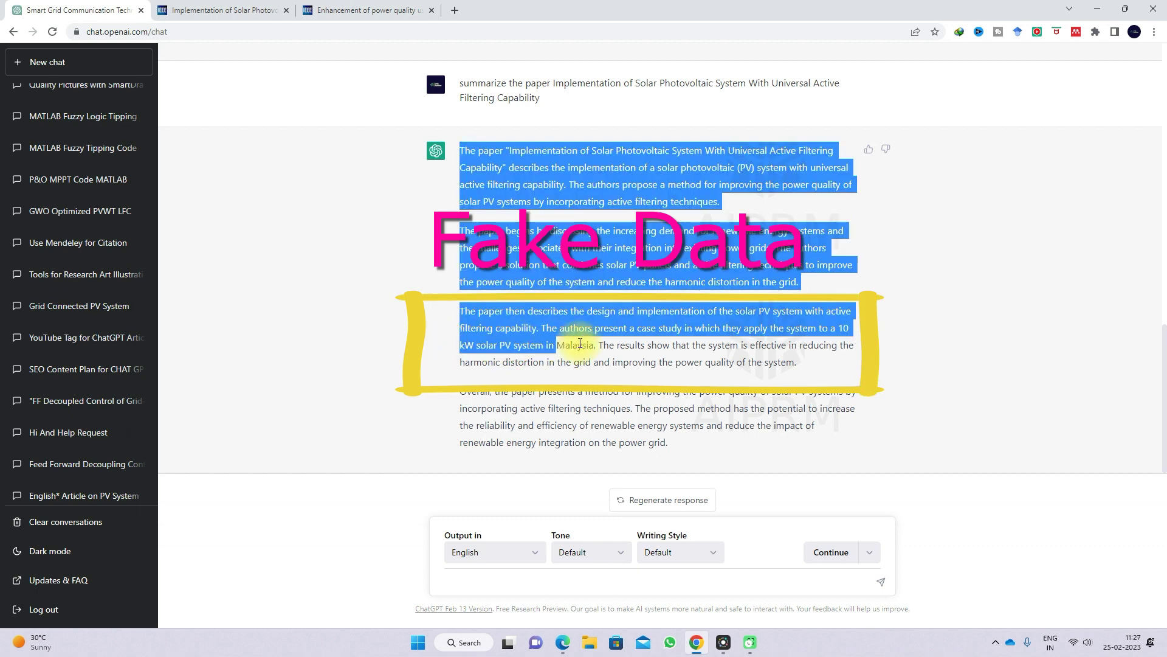
click(611, 348)
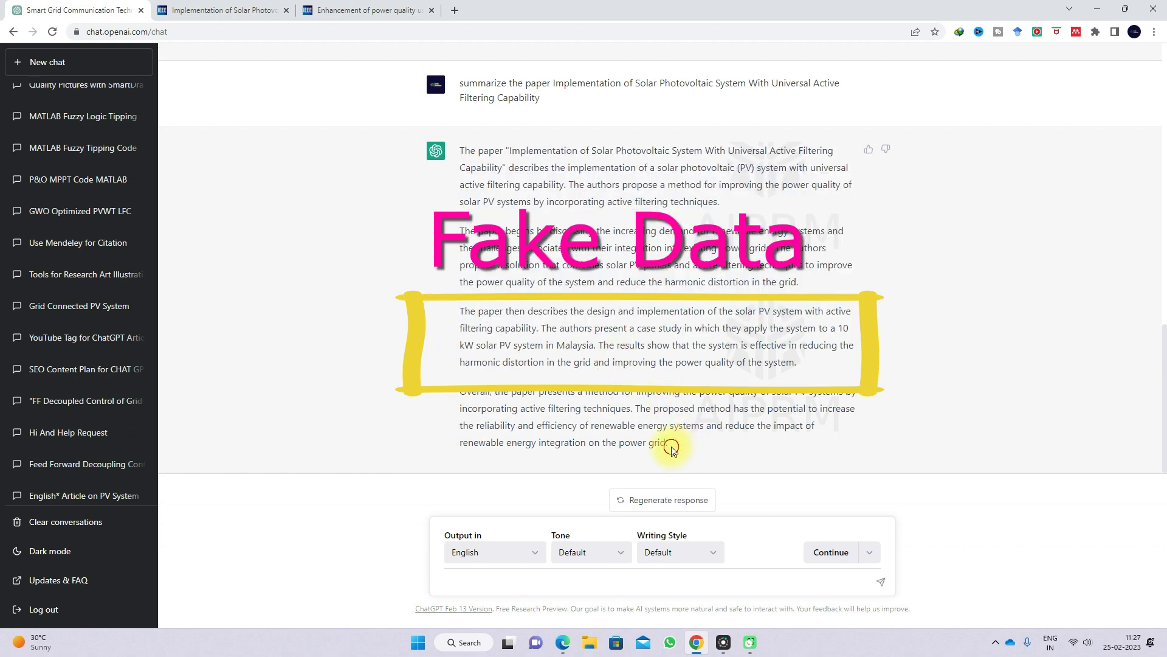
drag(674, 447, 459, 150)
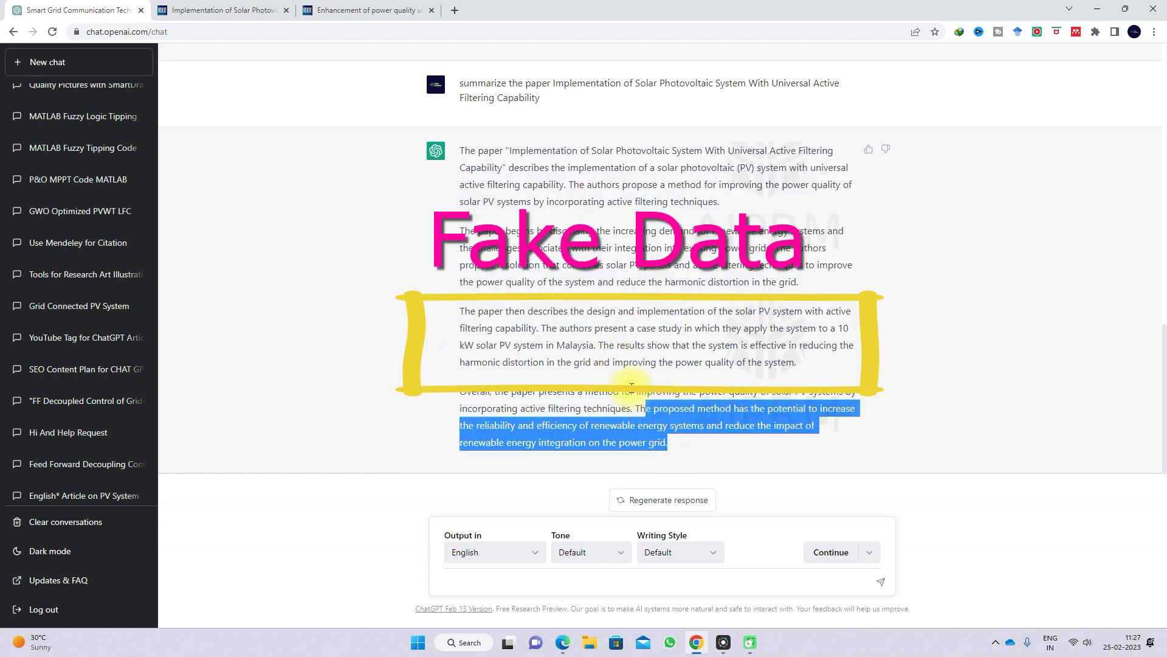
scroll(627, 371, up, 1)
scroll(627, 371, up, 5)
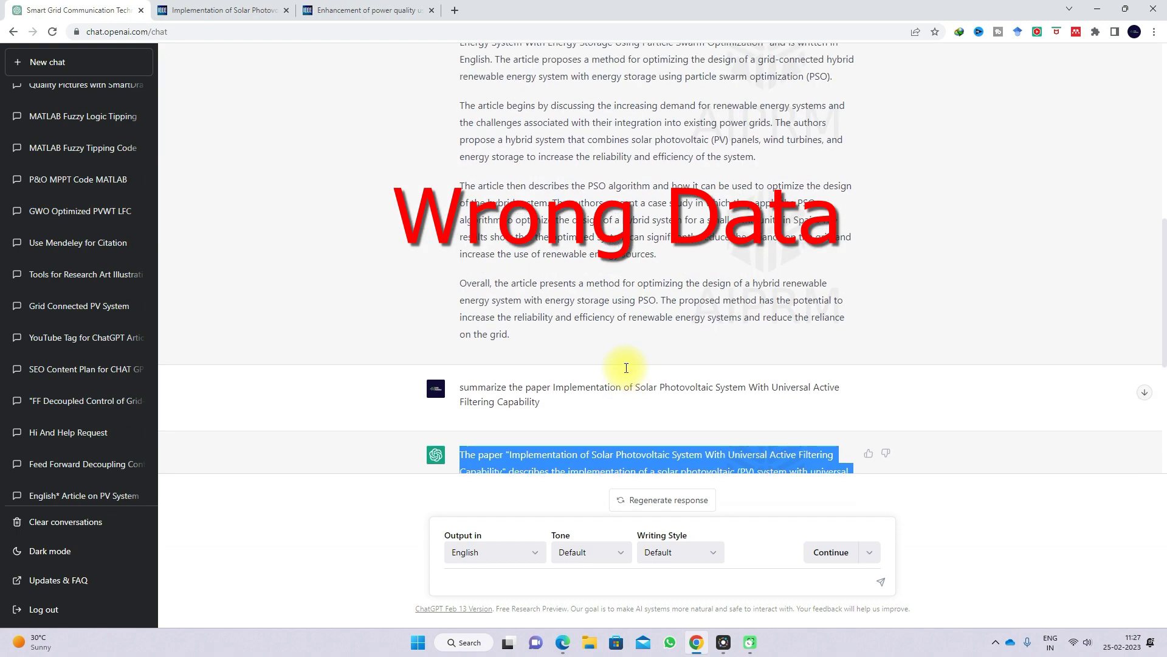
scroll(627, 370, up, 5)
scroll(627, 371, up, 5)
scroll(627, 371, up, 5)
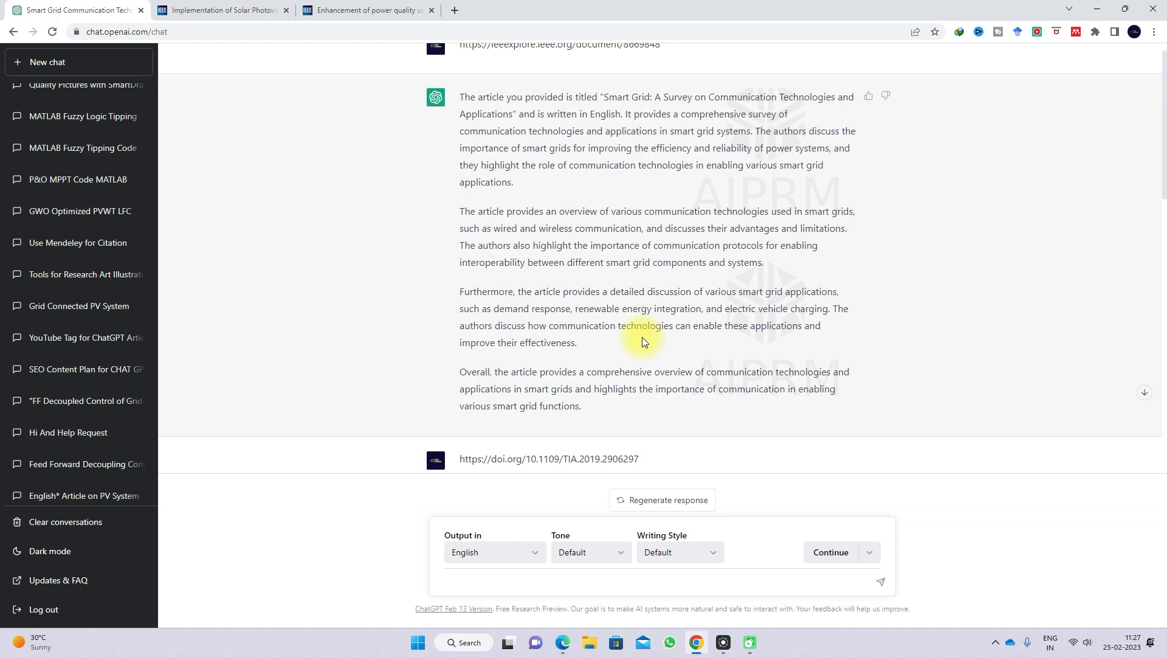
Step: Close the solar PV paper's IEEE Xplore tab and return to ChatGPT
click(274, 10)
click(284, 10)
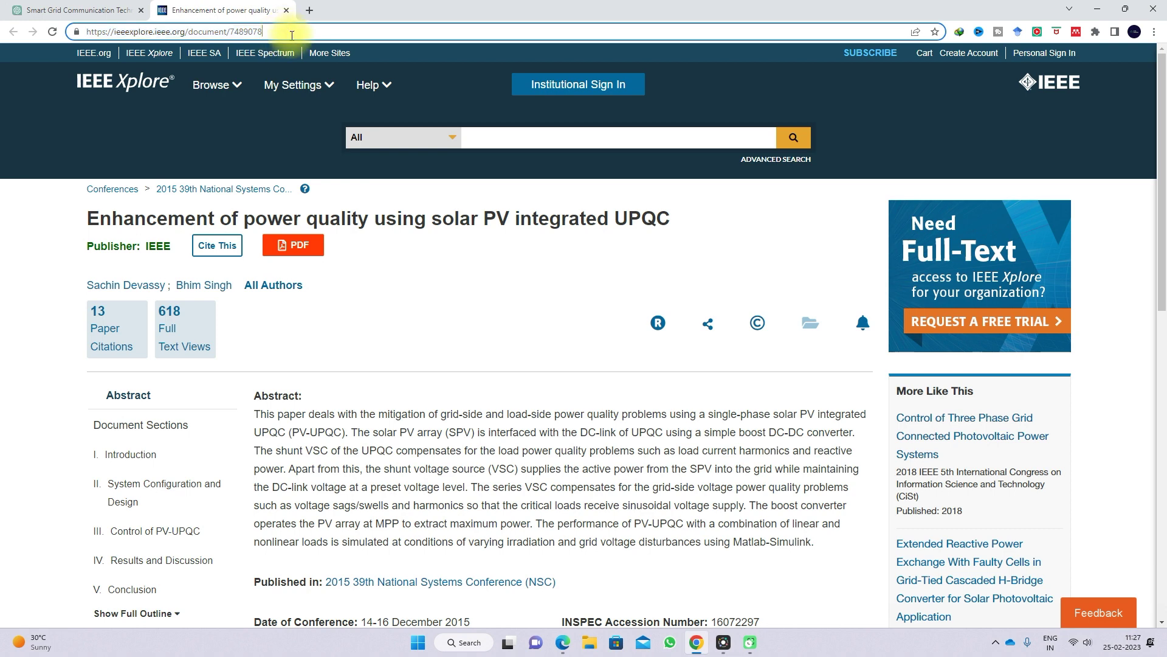
click(71, 8)
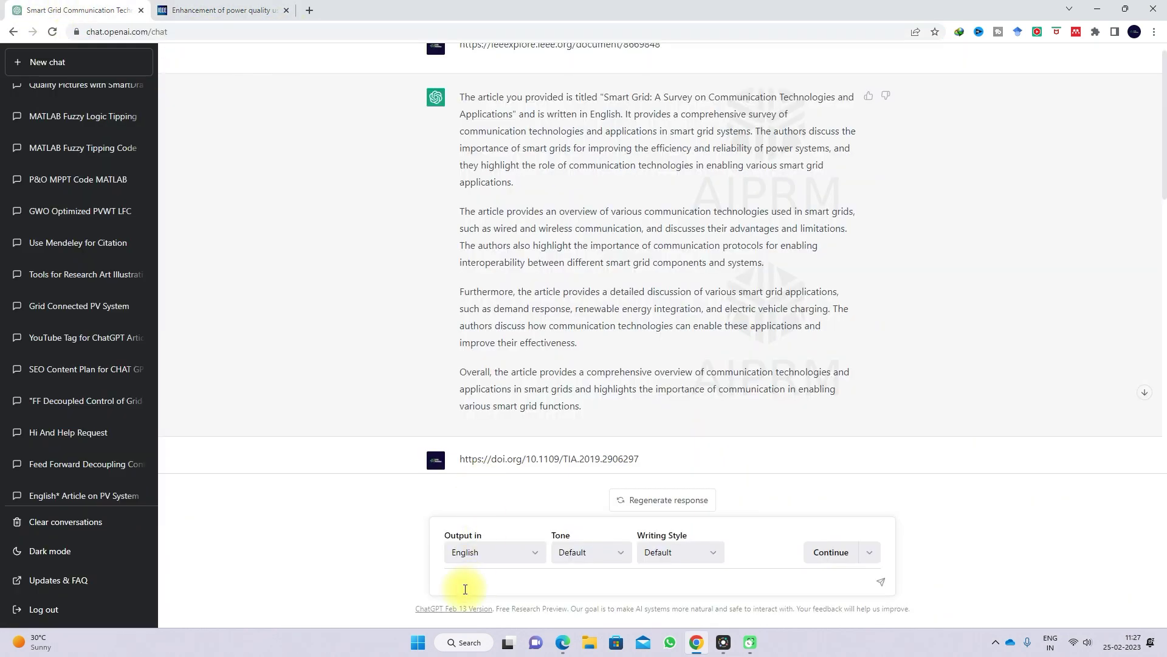
Step: Paste and send the UPQC paper's IEEE Xplore link, then view its real page
click(464, 582)
text(https://ieeexplore.ieee.org/document/7489078)
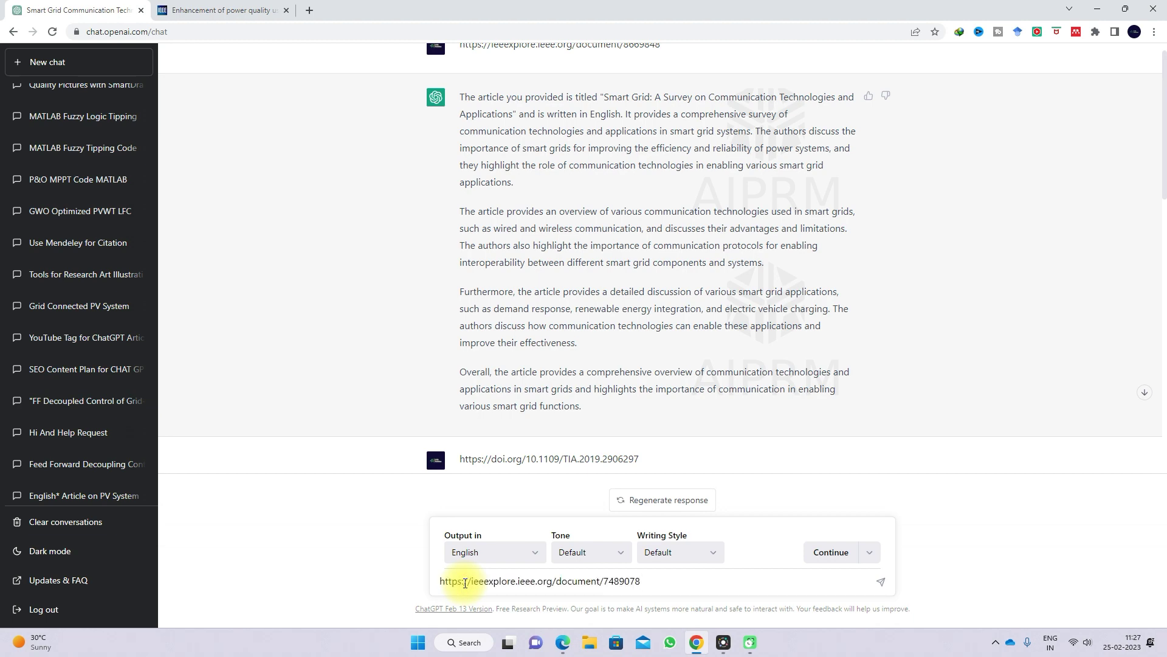
key(Return)
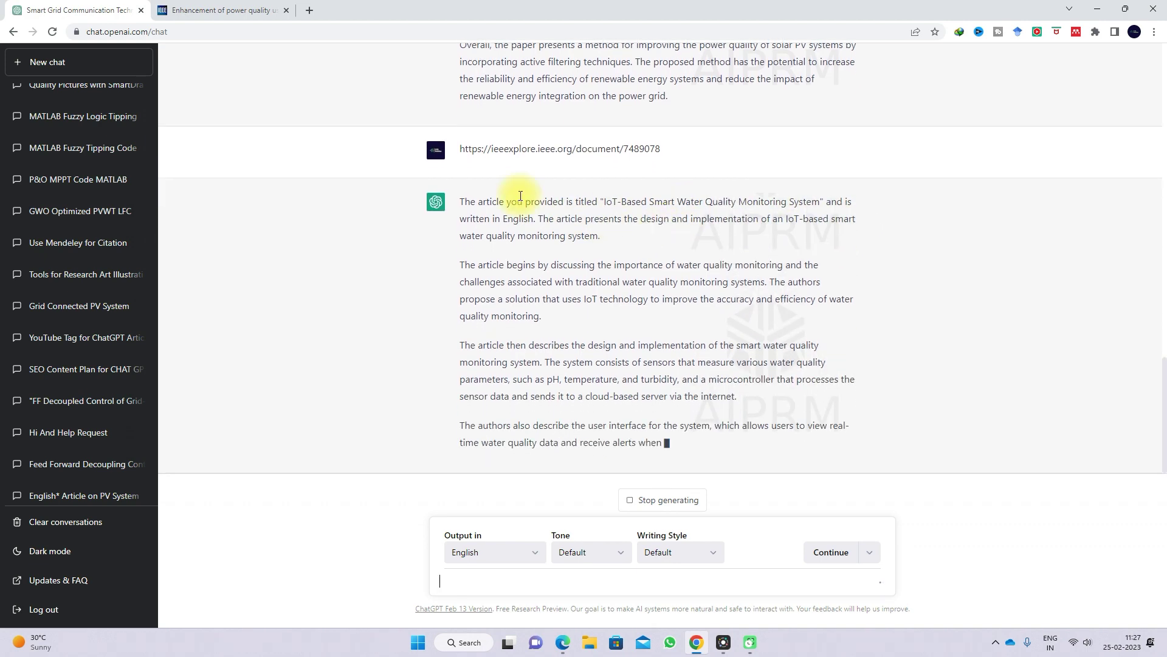
click(219, 10)
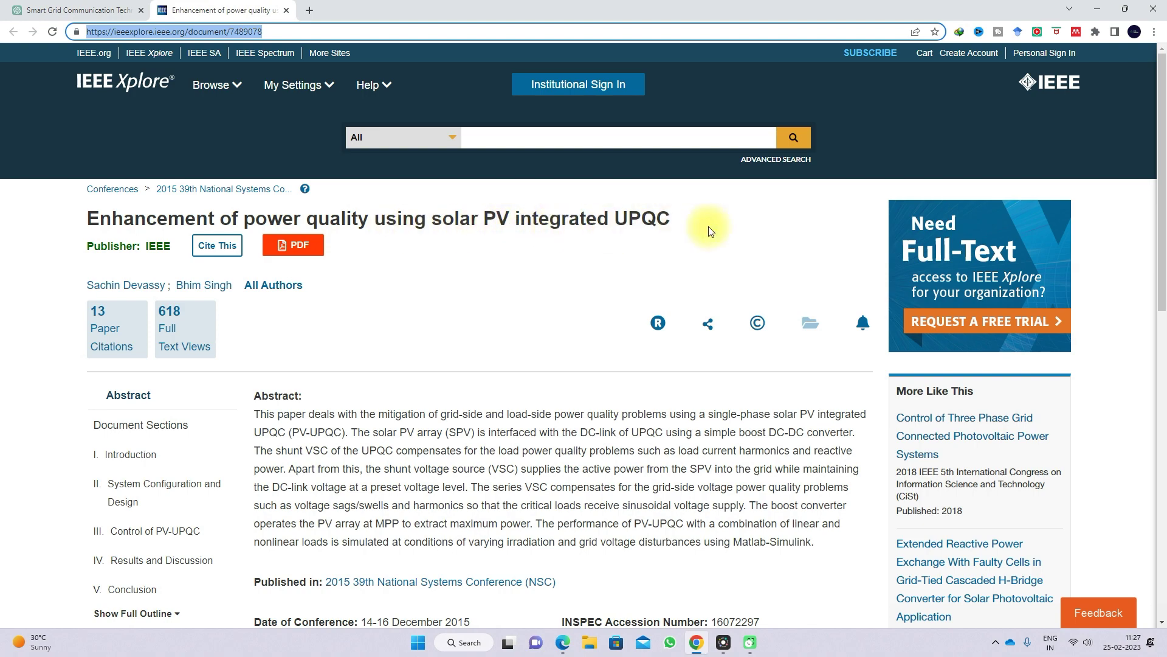
scroll(647, 326, down, 4)
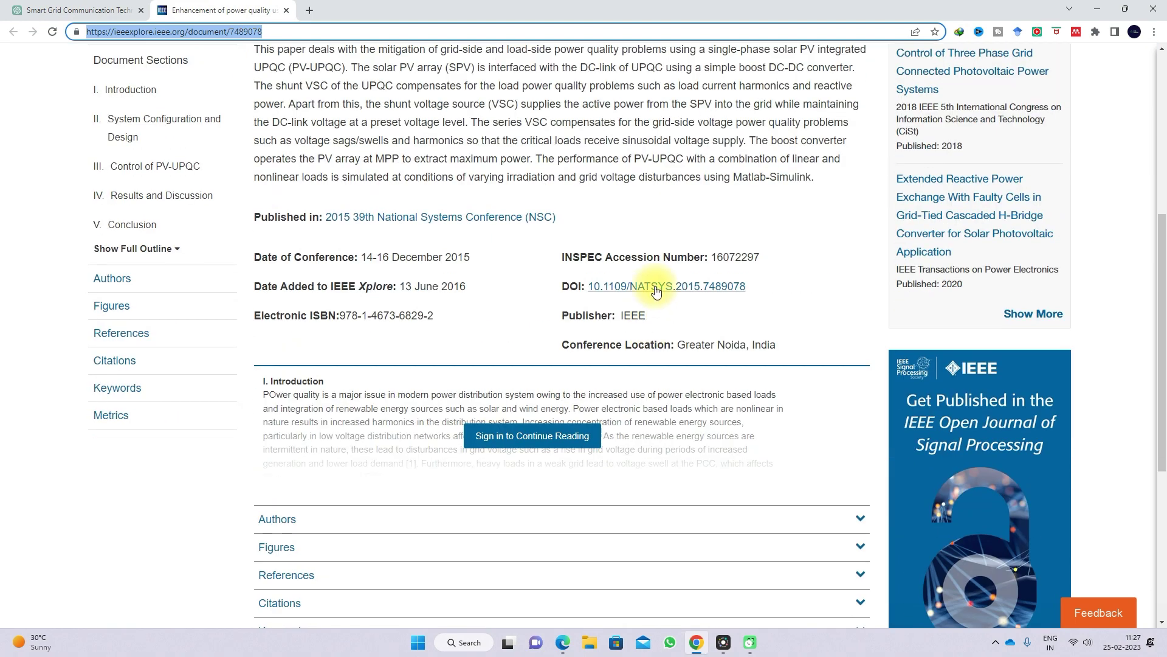
Step: Copy the UPQC paper's DOI link address for ChatGPT's message box
right_click(656, 291)
click(703, 359)
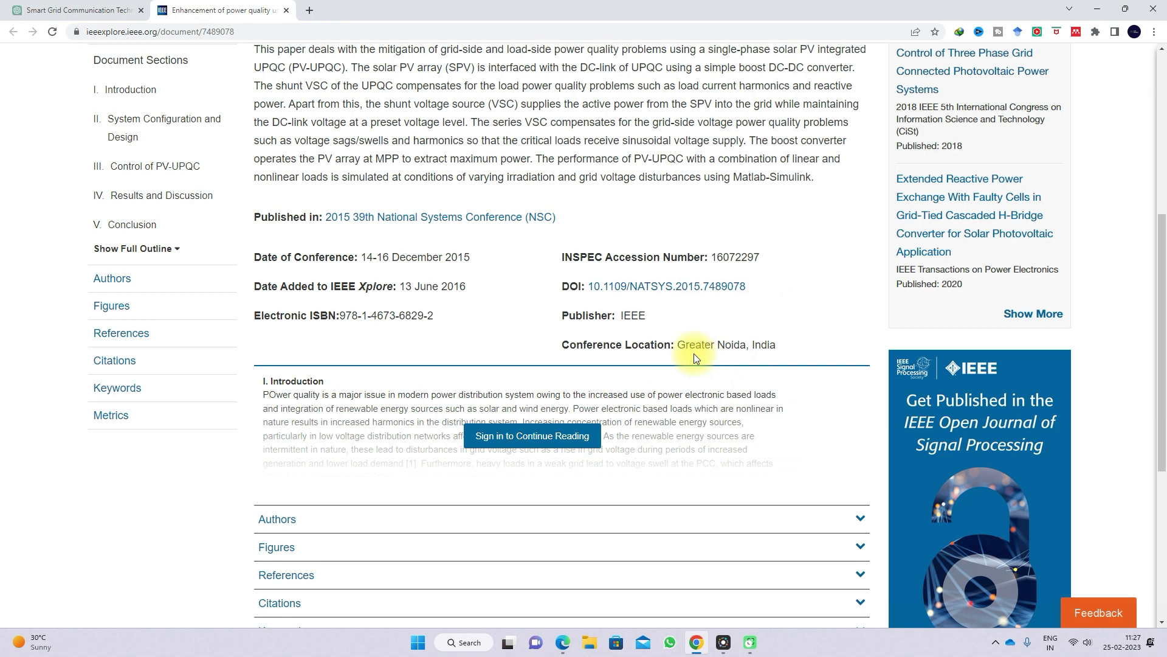
click(78, 10)
click(475, 579)
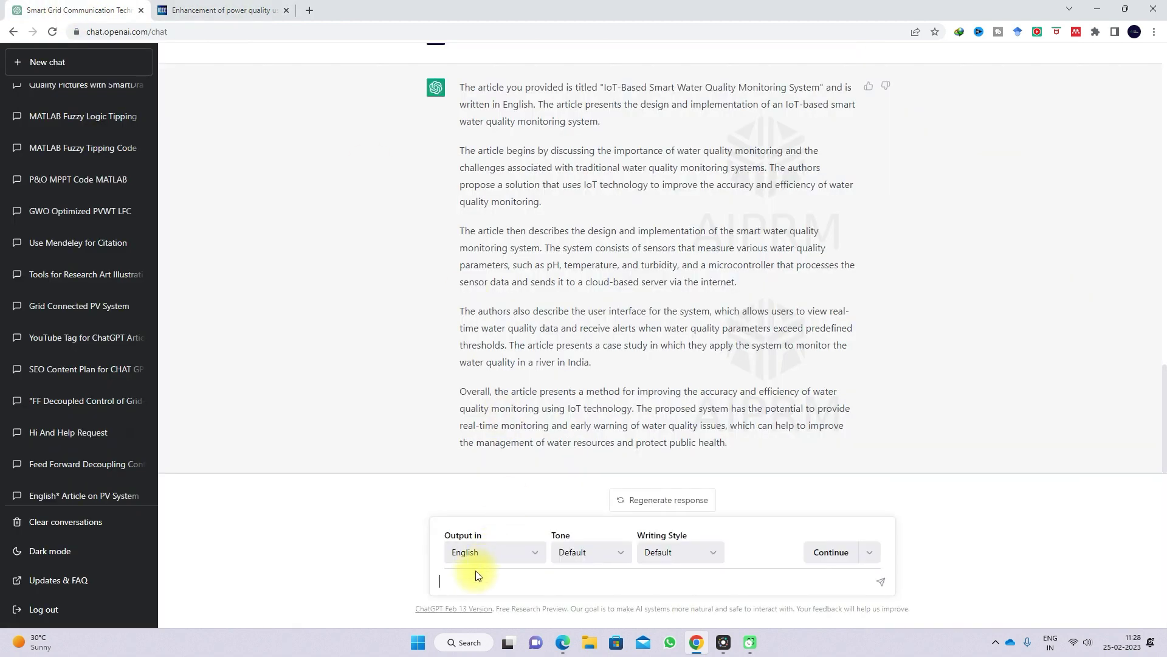
Step: Paste and send the UPQC paper's DOI link to ChatGPT
text(https://doi.org/10.1109/NATSYS.2015.7489078)
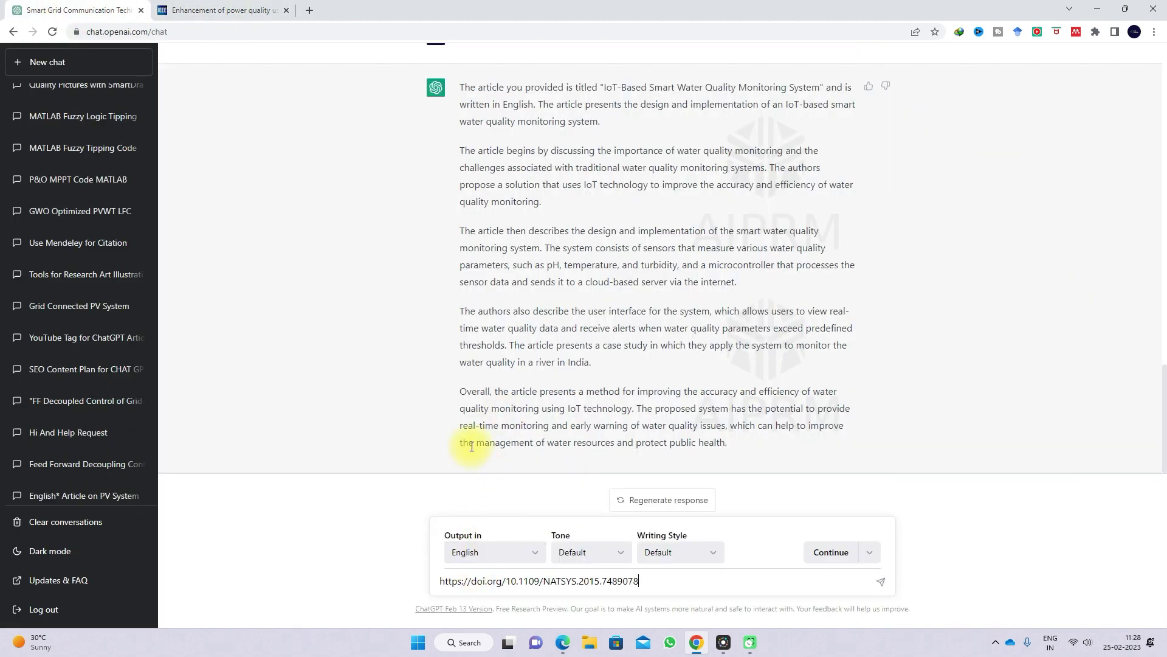
key(Return)
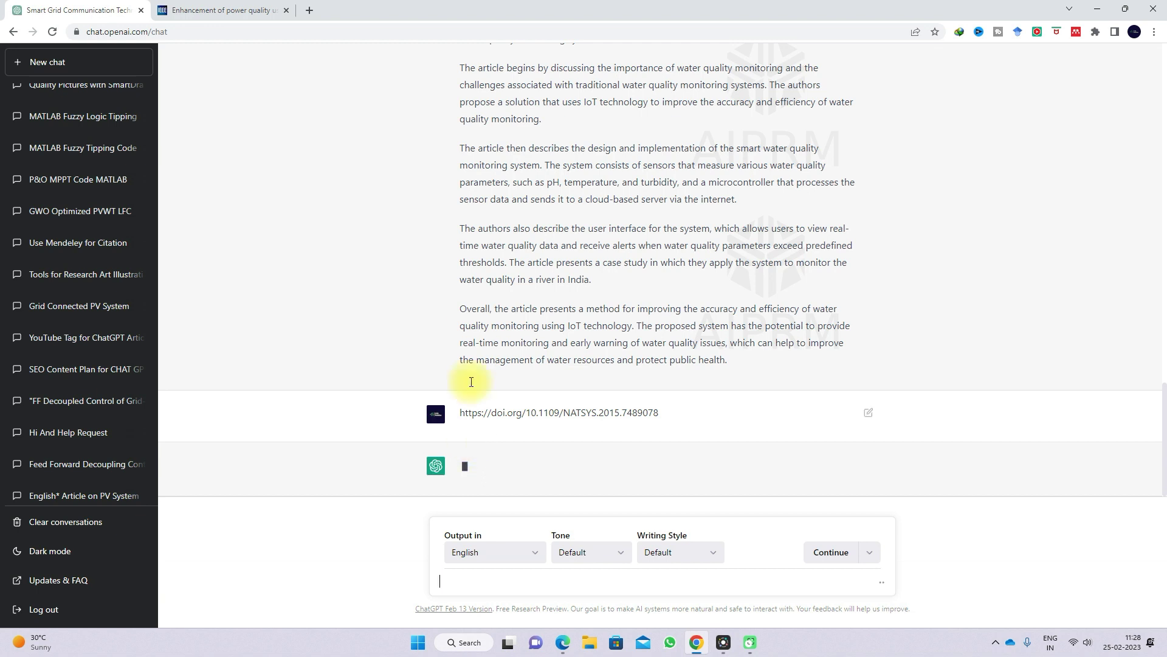